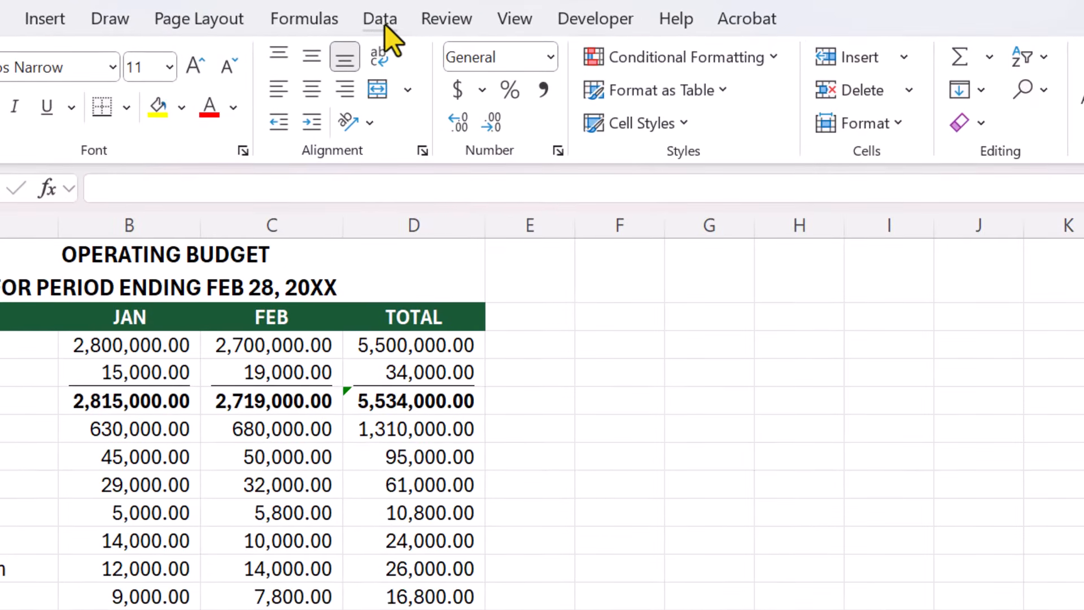
Step: Open the Scenario Manager and start a new scenario named Scenario 1
{"action": "left_click", "coordinate": [379, 21]}
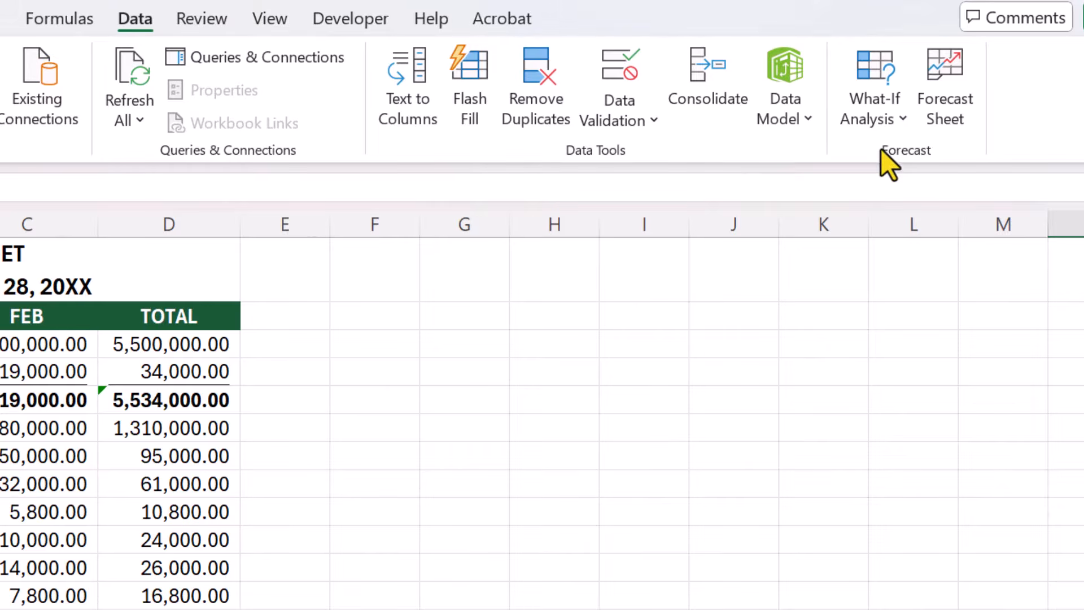
{"action": "left_click", "coordinate": [846, 123]}
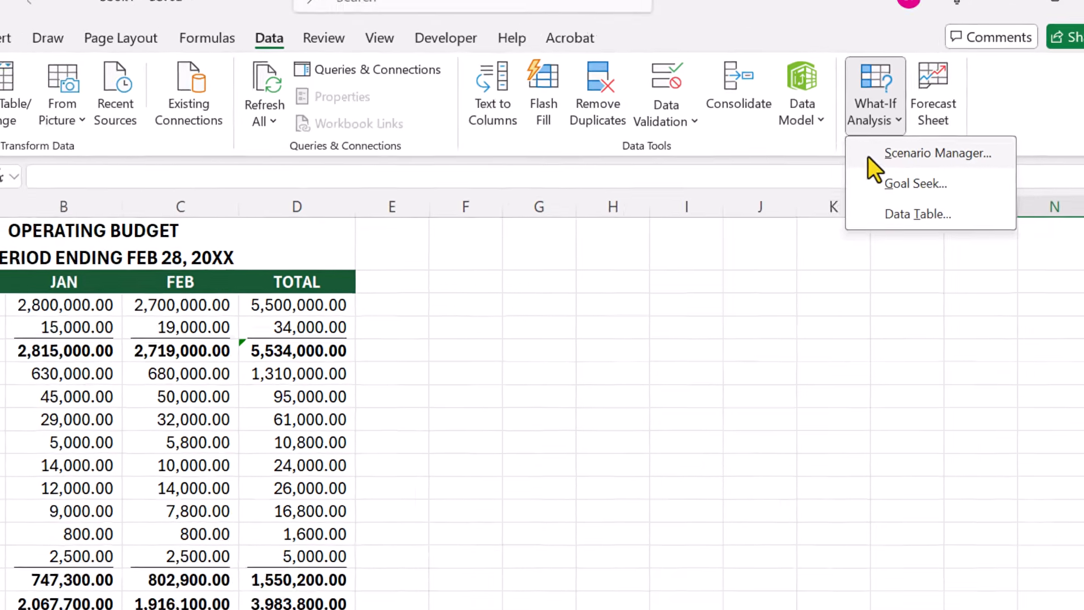
{"action": "left_click", "coordinate": [867, 162]}
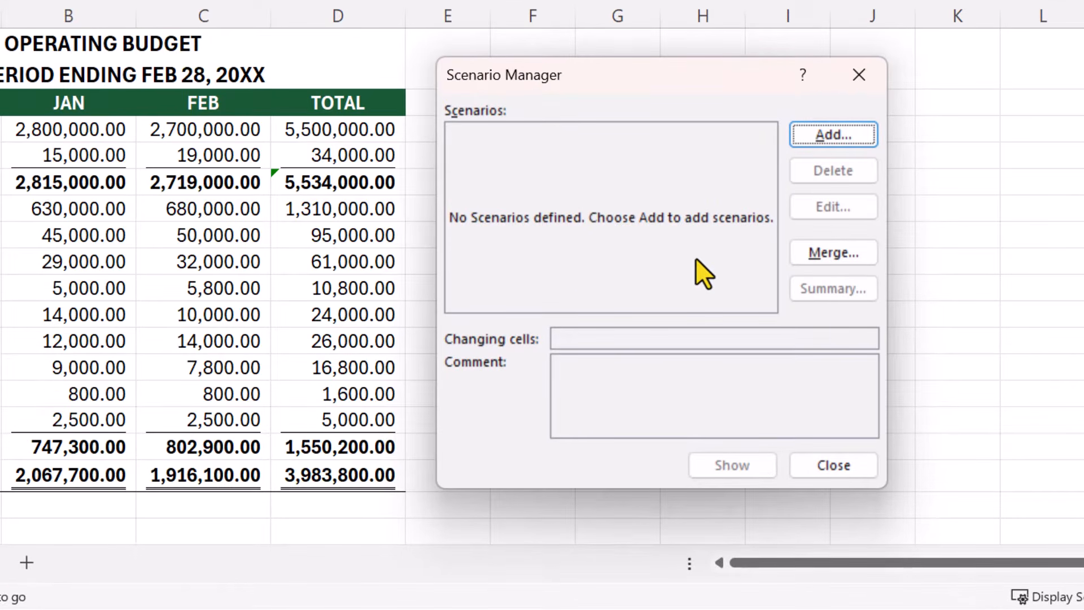
{"action": "left_click", "coordinate": [860, 132]}
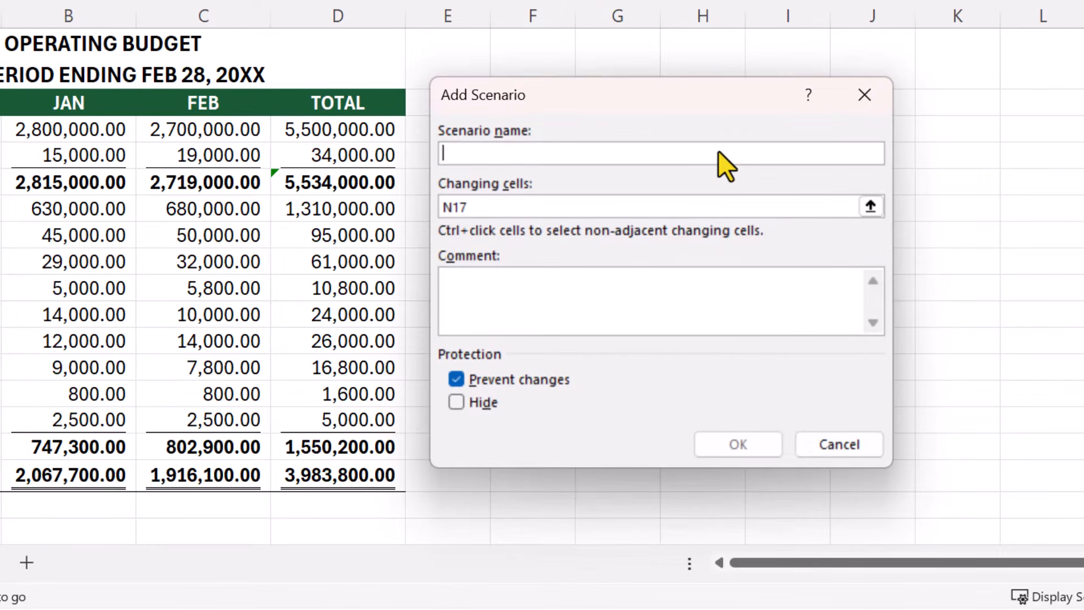
{"action": "type", "text": "Scenario 1"}
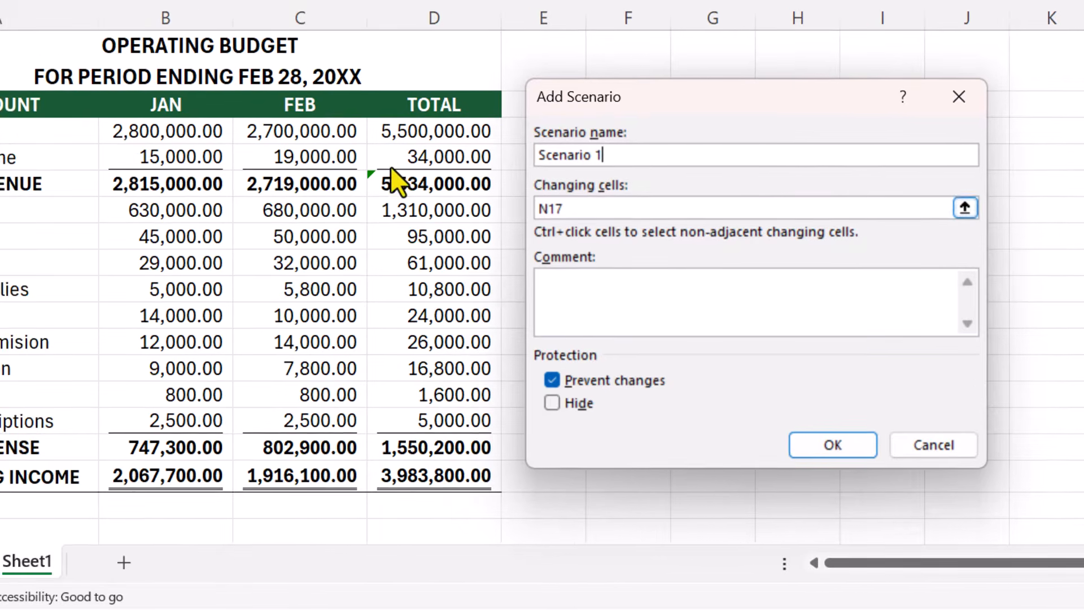
Step: Set Scenario 1's changing cells to B3:C4 and B6:C14, and save the scenario with the existing budget values
{"action": "left_click_drag", "start_coordinate": [110, 135], "coordinate": [143, 172]}
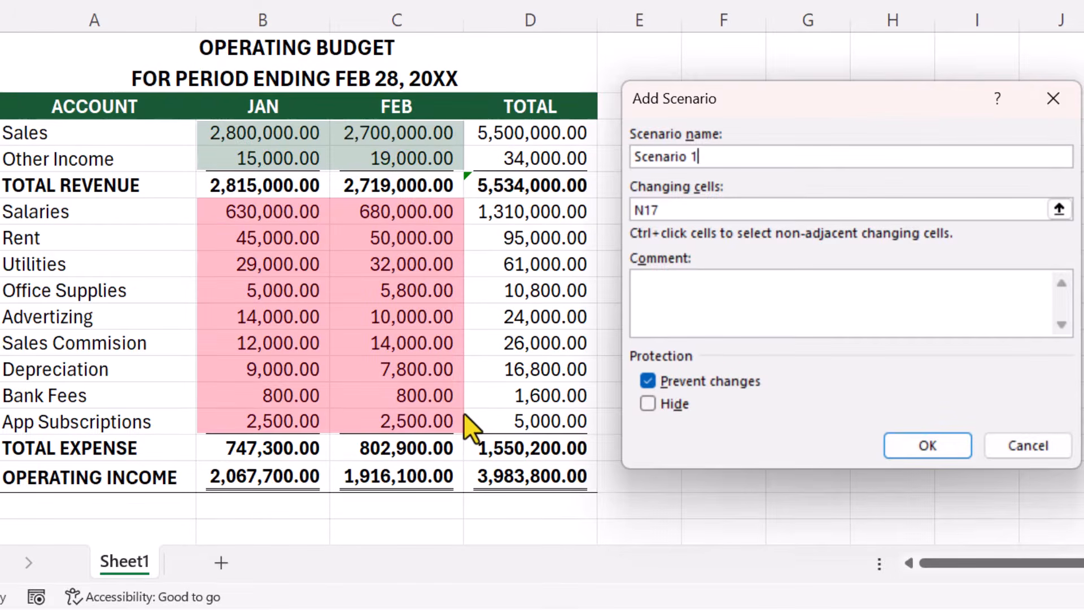
{"action": "left_click", "coordinate": [724, 212]}
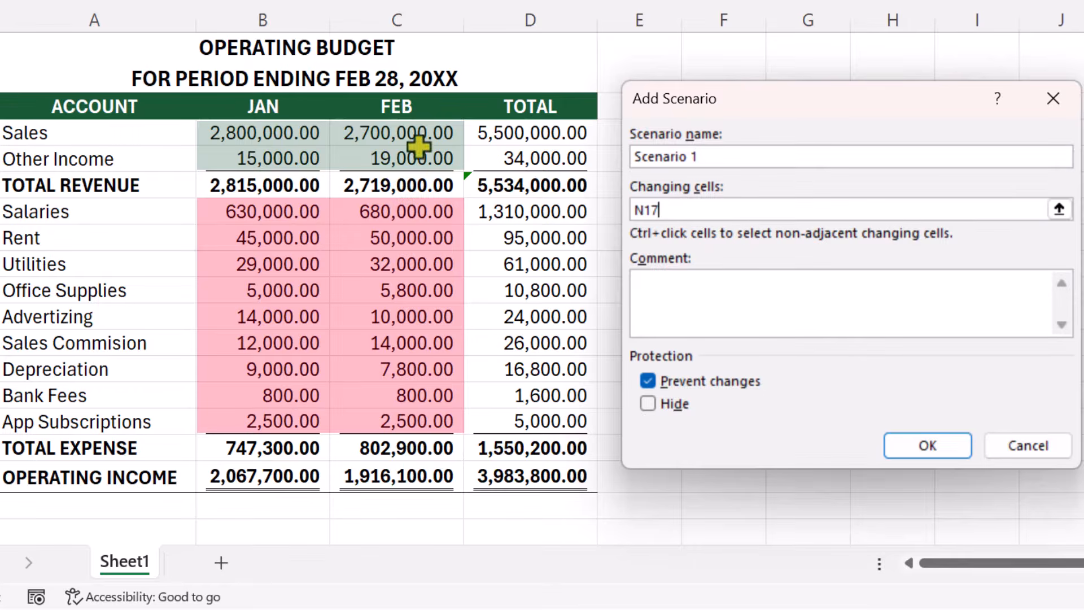
{"action": "left_click_drag", "start_coordinate": [261, 135], "coordinate": [362, 163]}
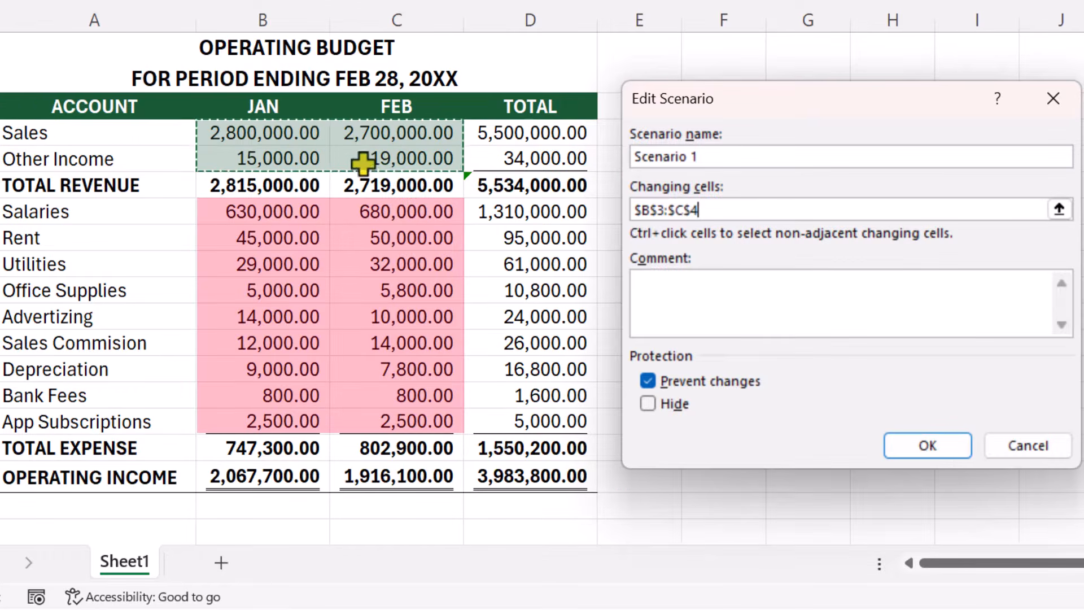
{"action": "left_click_drag", "start_coordinate": [299, 211], "coordinate": [431, 418]}
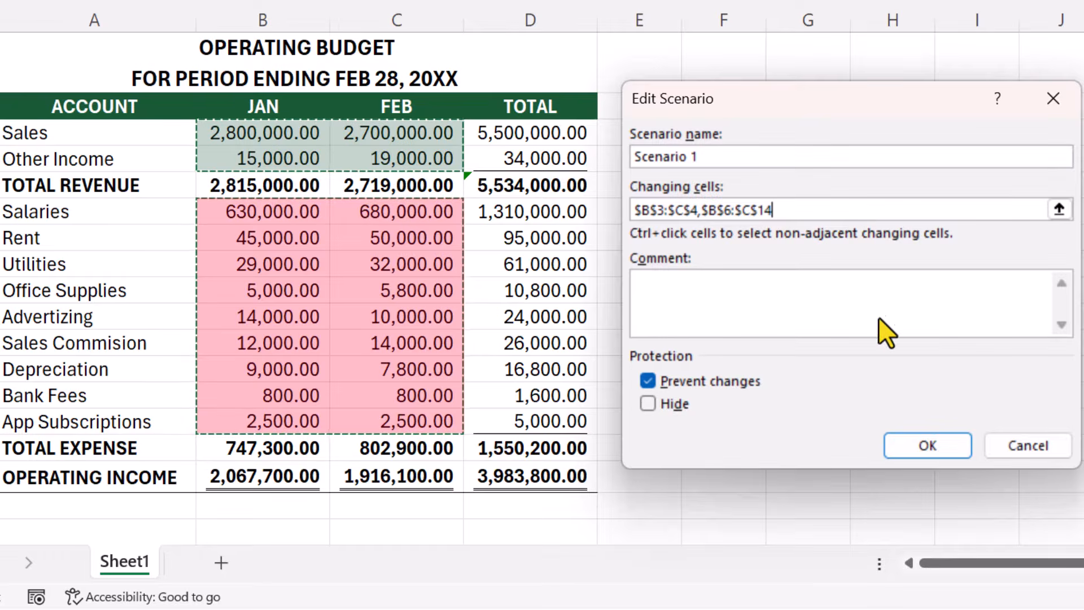
{"action": "left_click", "coordinate": [894, 441]}
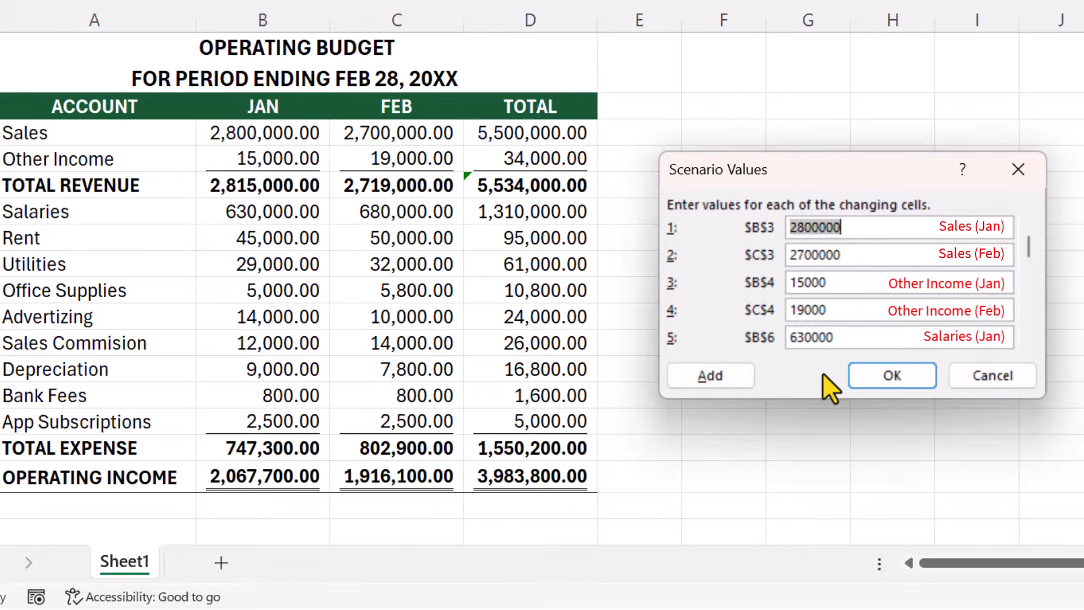
{"action": "left_click", "coordinate": [916, 381]}
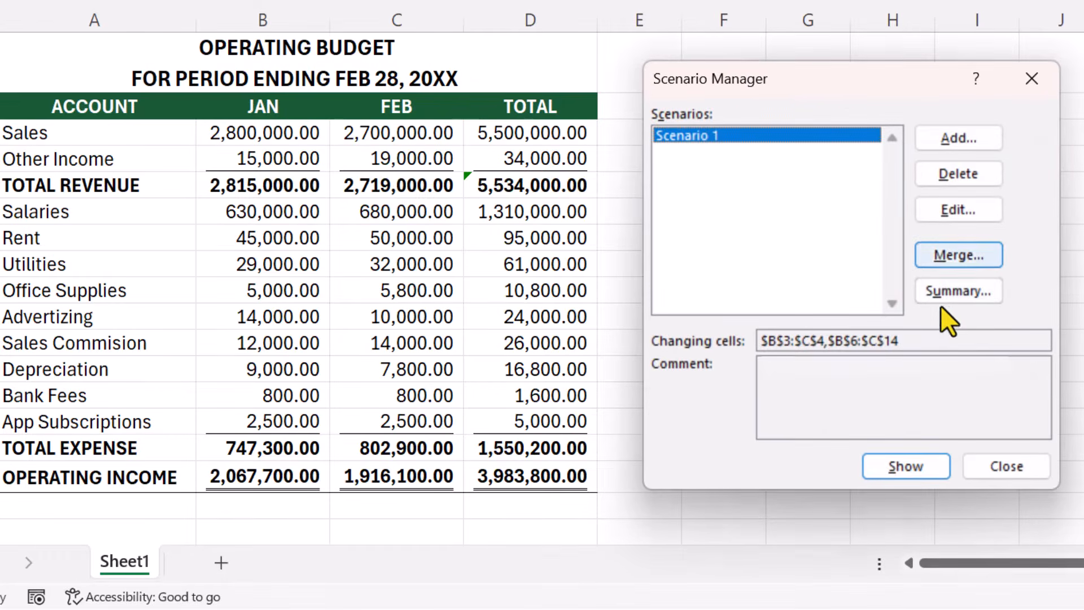
Step: Add a second scenario named Scenario 2 with the same changing cells, B3:C4 and B6:C14
{"action": "left_click", "coordinate": [972, 139]}
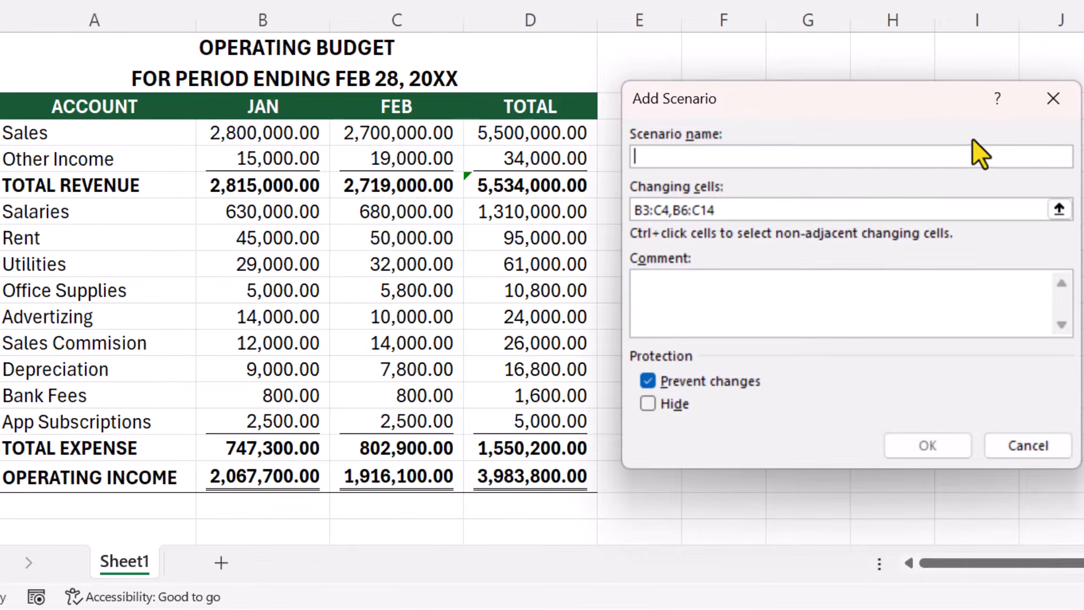
{"action": "type", "text": "Scenario 2"}
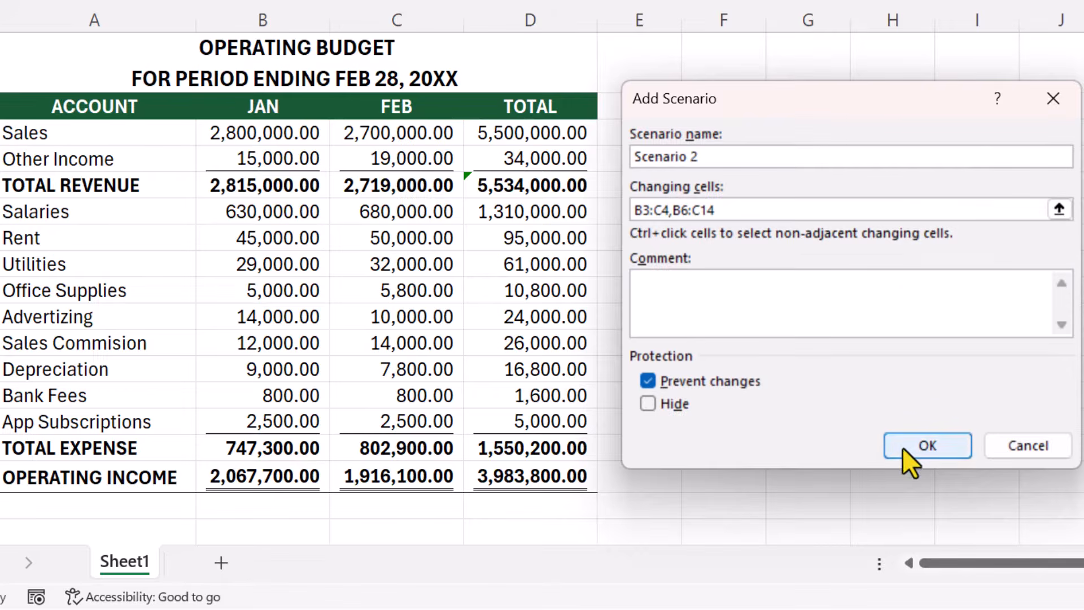
{"action": "left_click", "coordinate": [928, 446]}
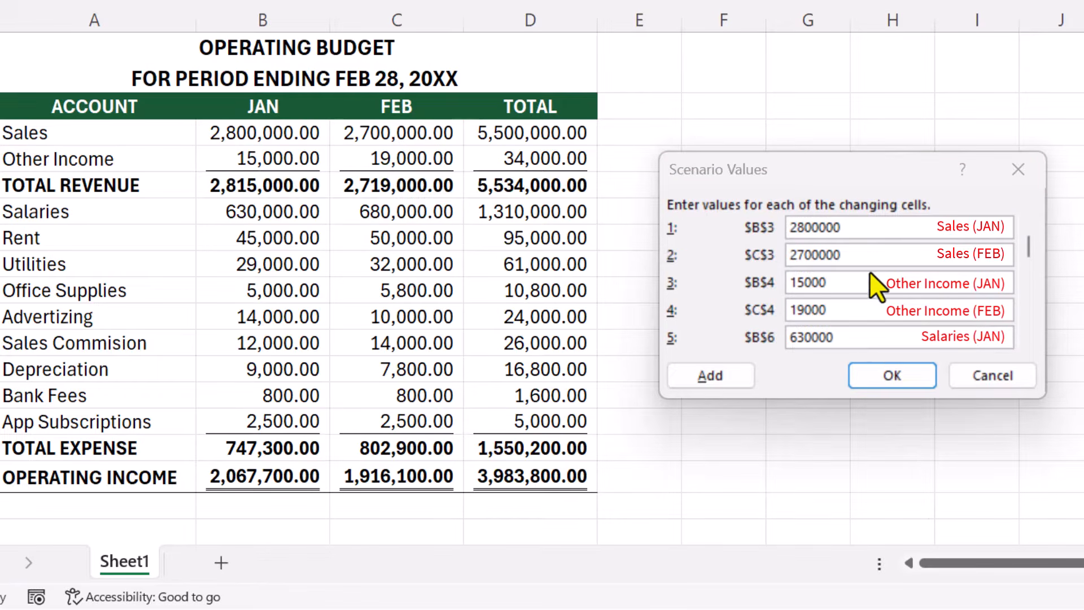
Step: Set Scenario 2's January salaries (B6) to 850000 and January rent (B7) to 75000
{"action": "left_click", "coordinate": [853, 339]}
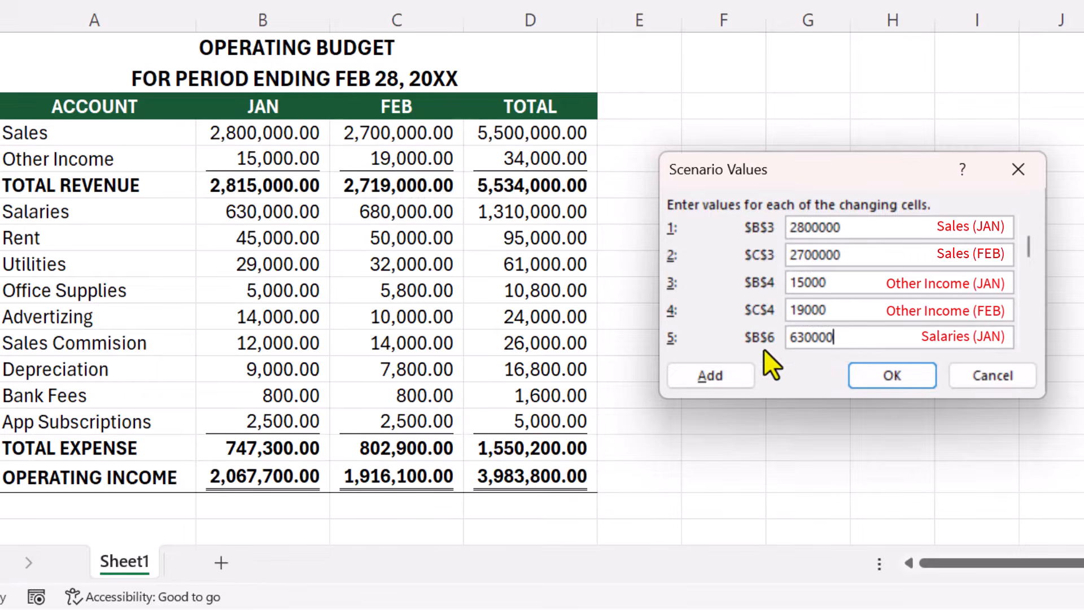
{"action": "left_click_drag", "start_coordinate": [792, 343], "coordinate": [771, 344]}
{"action": "type", "text": "850000"}
{"action": "left_click", "coordinate": [1028, 339]}
{"action": "left_click", "coordinate": [1028, 339]}
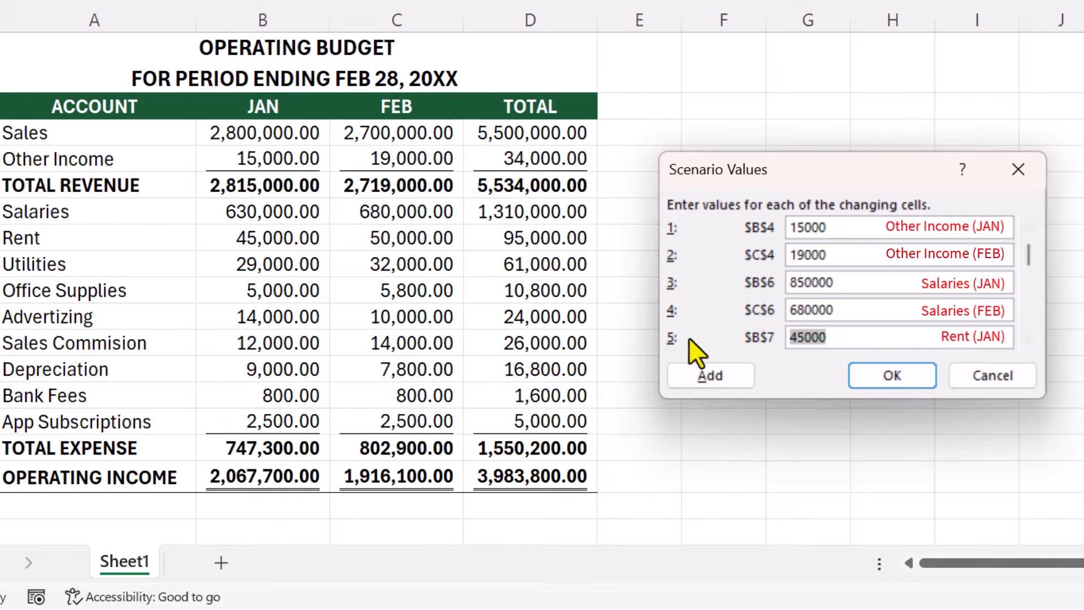
{"action": "type", "text": "75000"}
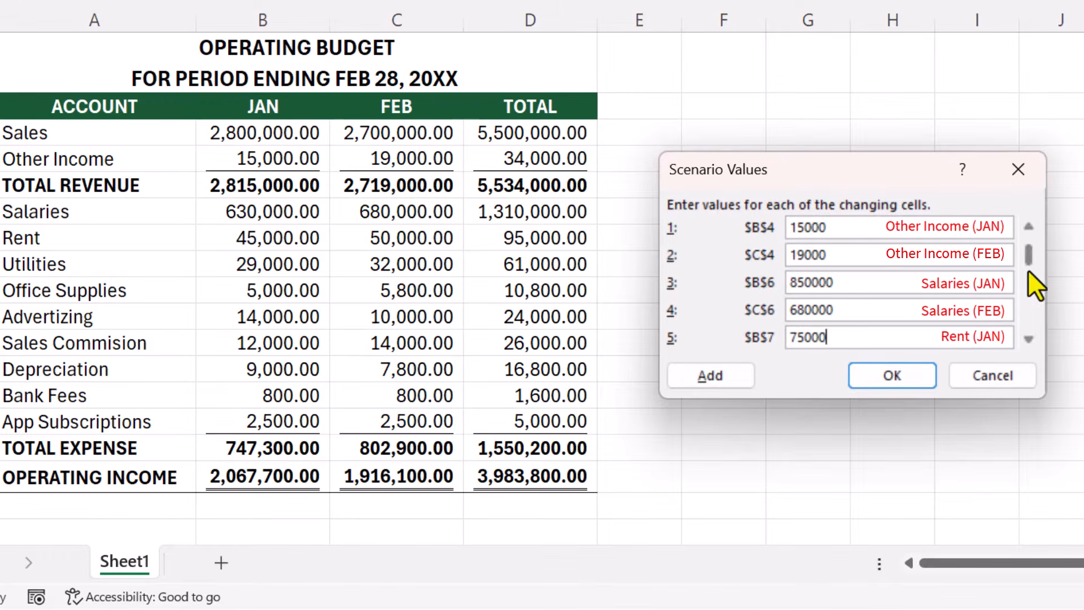
Step: Set Scenario 2's January sales (B3) to 3500000 and save the scenario values
{"action": "left_click", "coordinate": [1028, 226]}
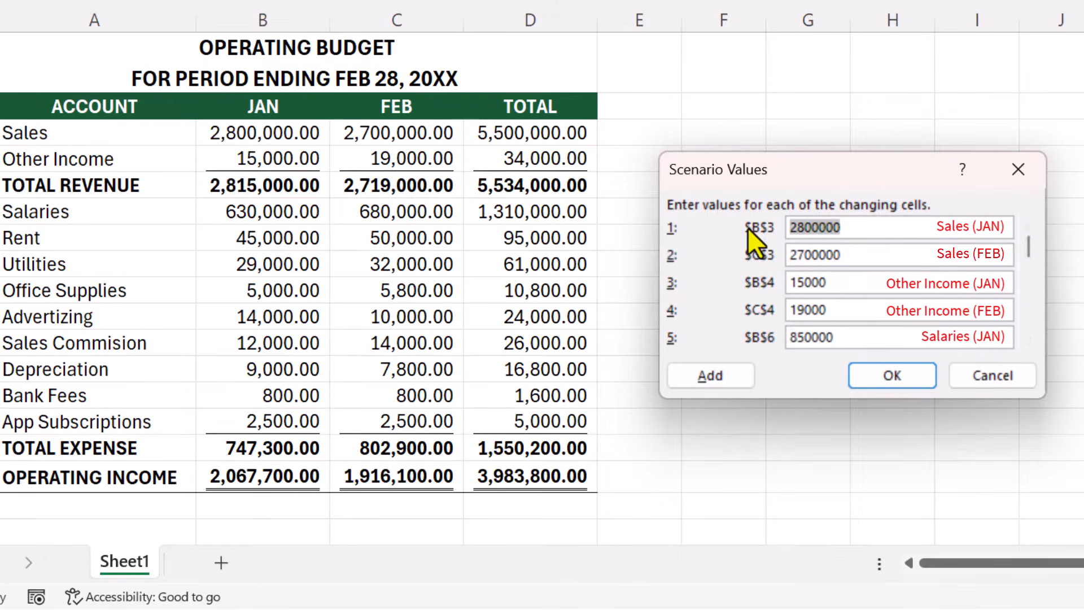
{"action": "type", "text": "3"}
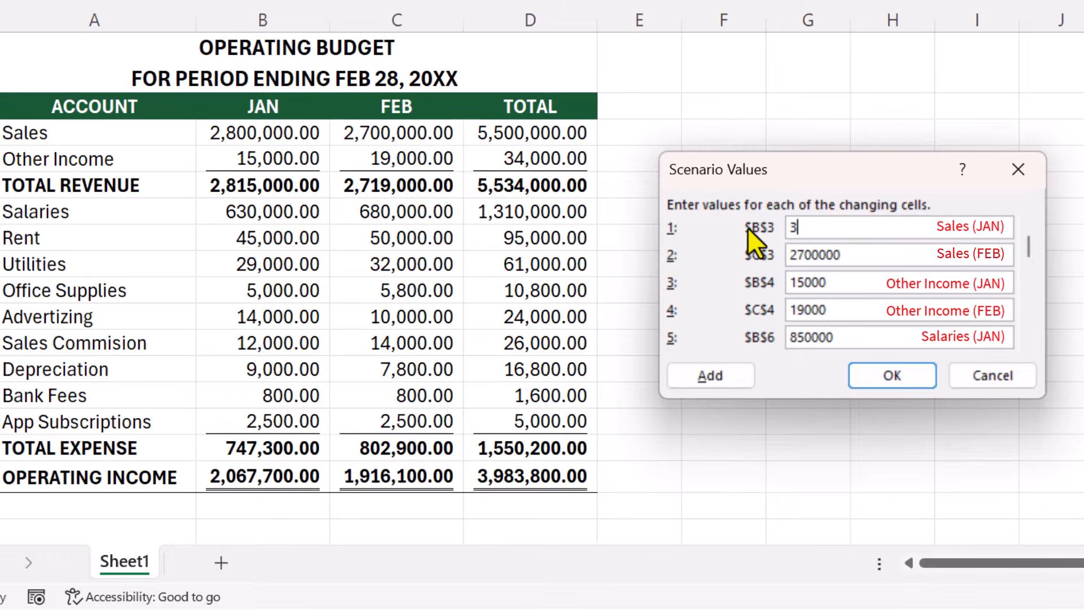
{"action": "type", "text": "500000"}
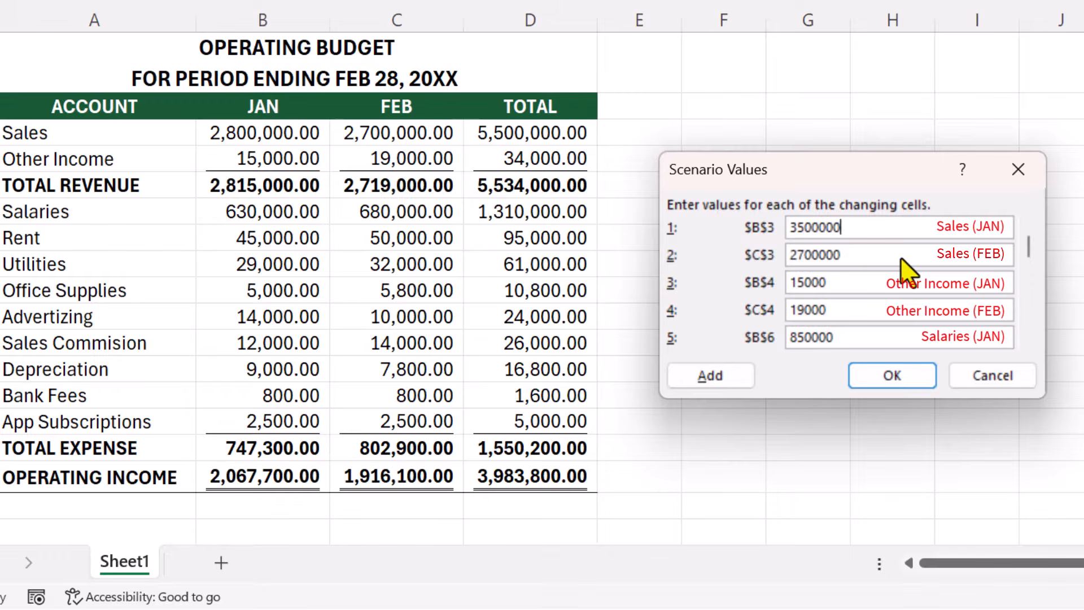
{"action": "left_click", "coordinate": [910, 381]}
Step: Show Scenario 2's values in the budget, and switch back to showing Scenario 1
{"action": "left_click", "coordinate": [723, 151]}
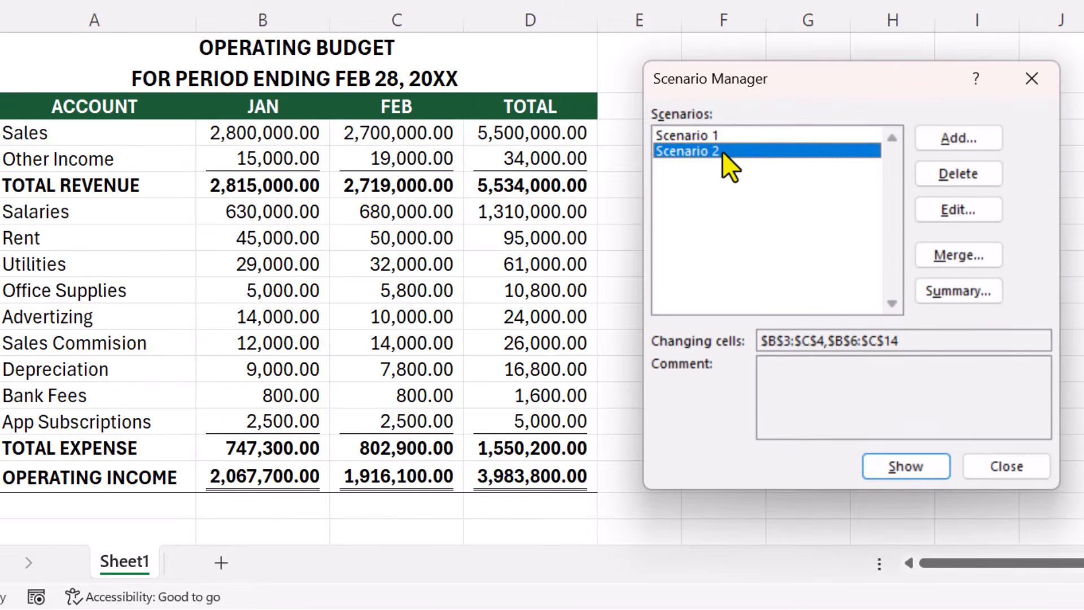
{"action": "left_click", "coordinate": [877, 466]}
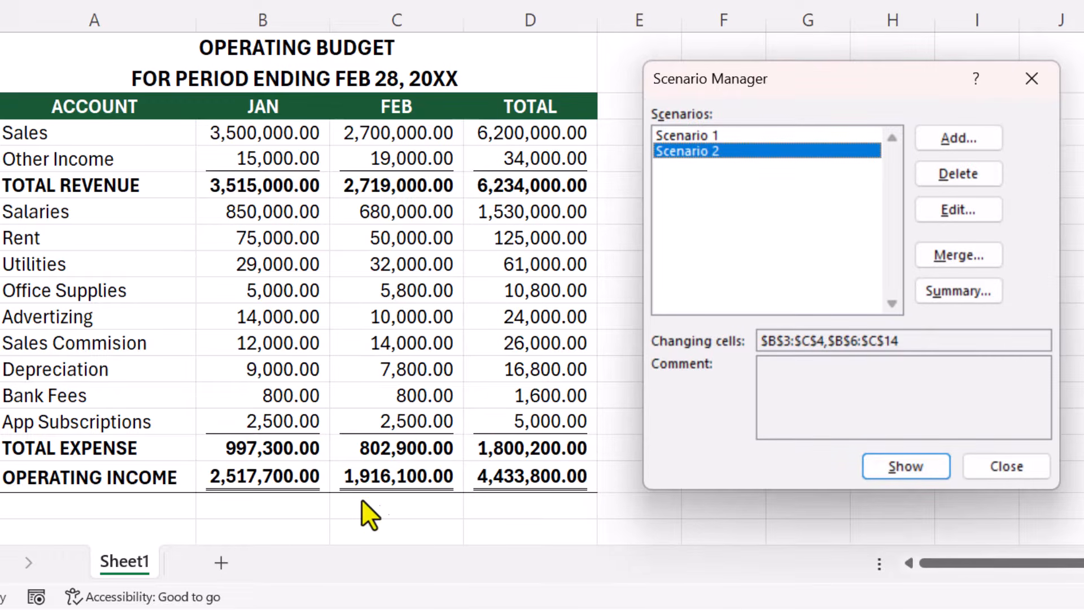
{"action": "left_click", "coordinate": [698, 136]}
{"action": "left_click", "coordinate": [884, 464]}
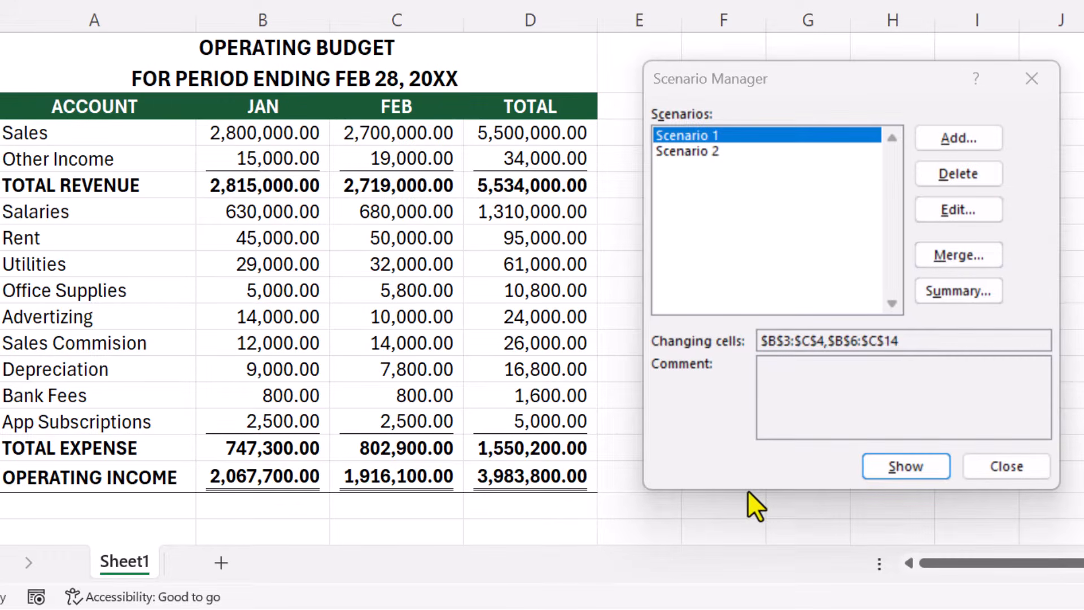
Step: Open Scenario 1 for editing and accept its existing name and changing cells
{"action": "left_click", "coordinate": [972, 207]}
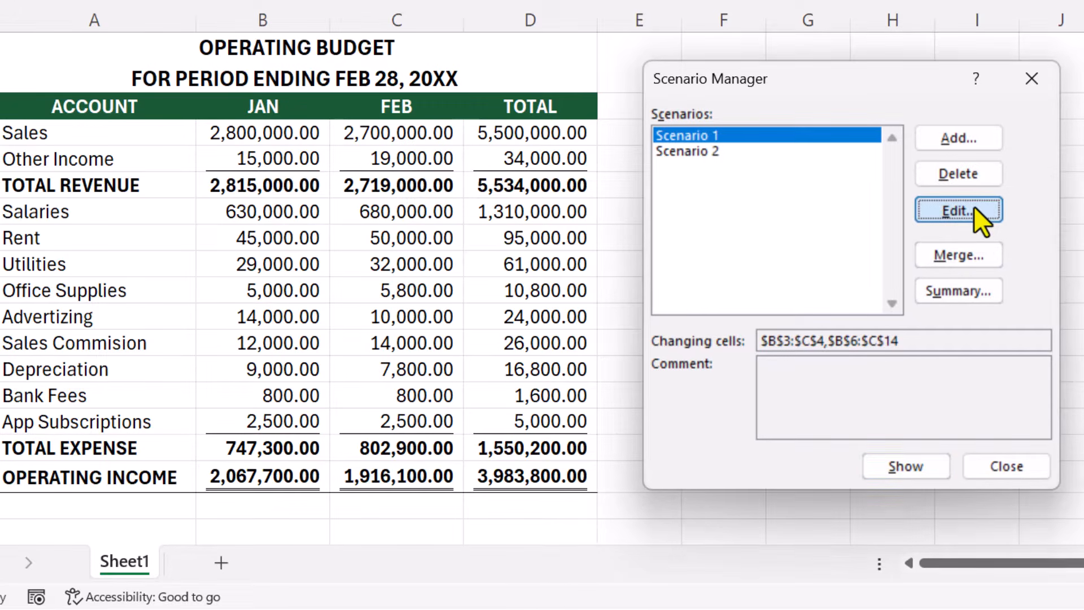
{"action": "left_click", "coordinate": [904, 438]}
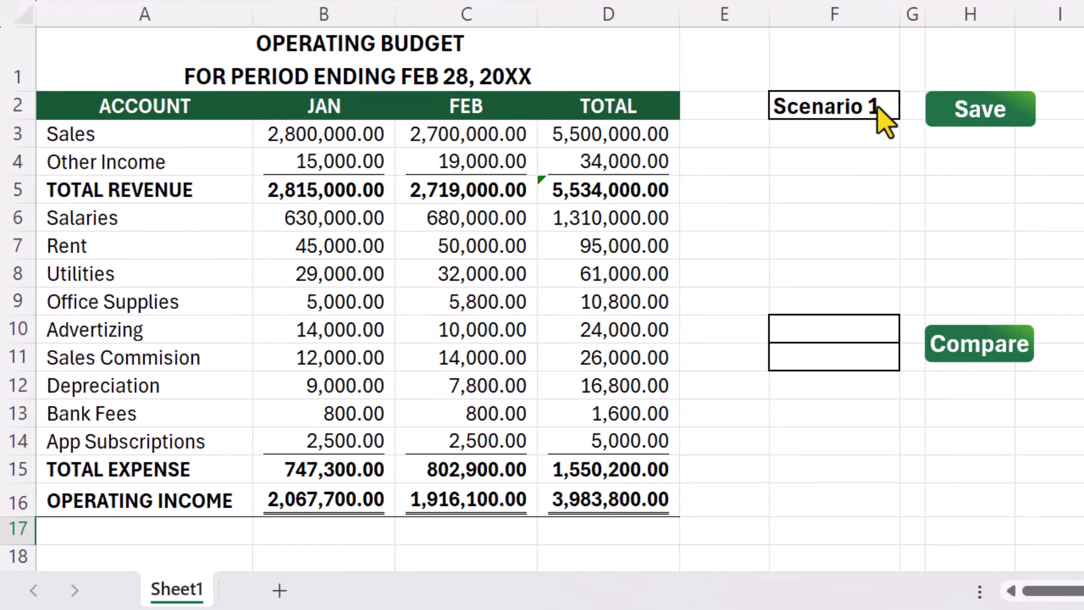
Step: Switch the scenario selector in cell F2 to Scenario 2 and then to Scenario 3
{"action": "left_click", "coordinate": [877, 106]}
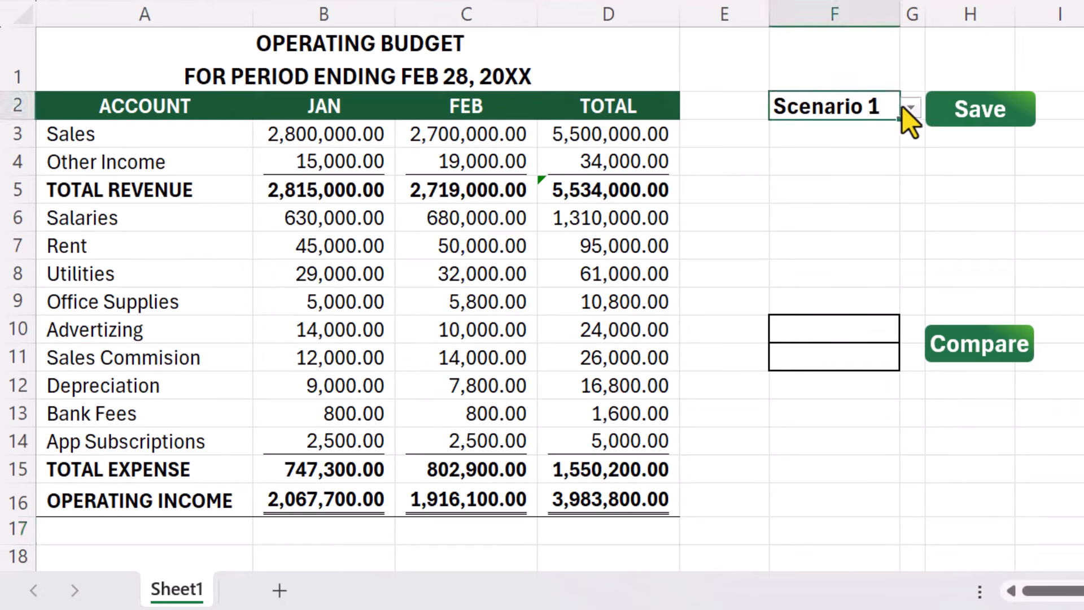
{"action": "left_click", "coordinate": [910, 106]}
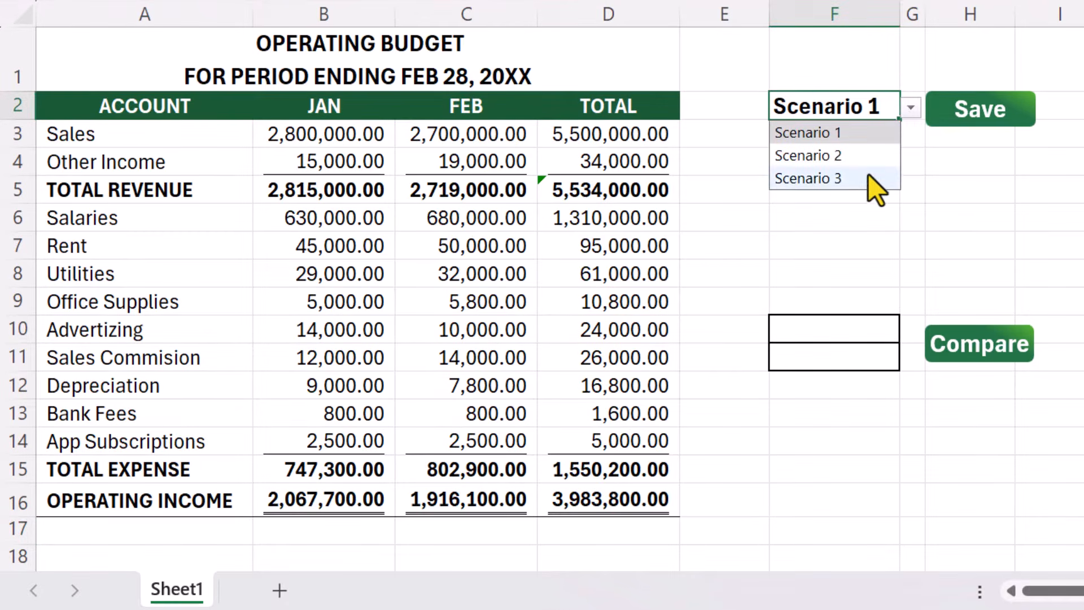
{"action": "left_click", "coordinate": [868, 157]}
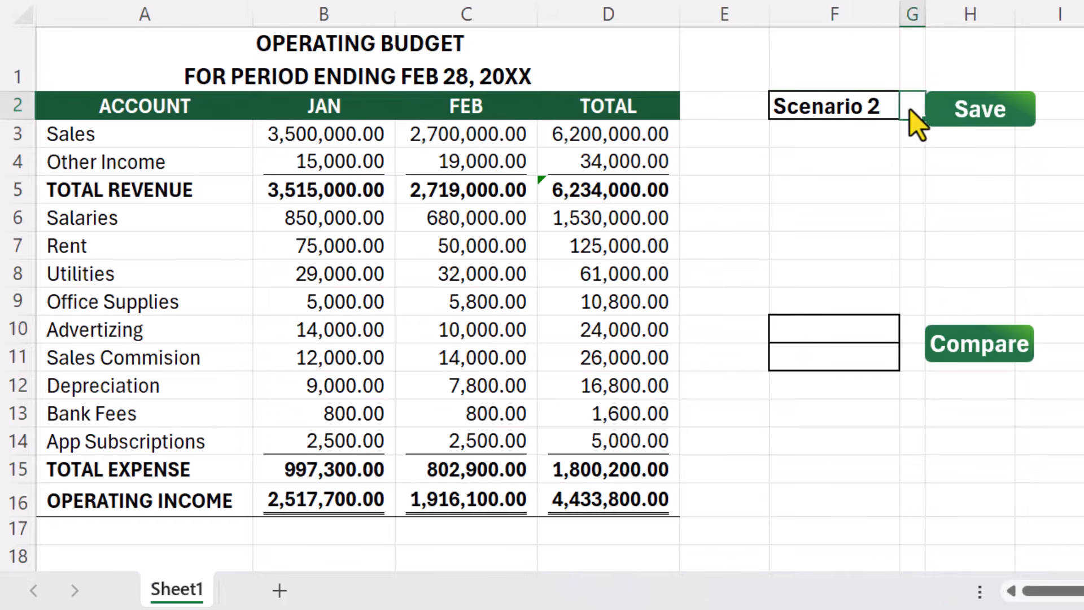
{"action": "left_click", "coordinate": [910, 111]}
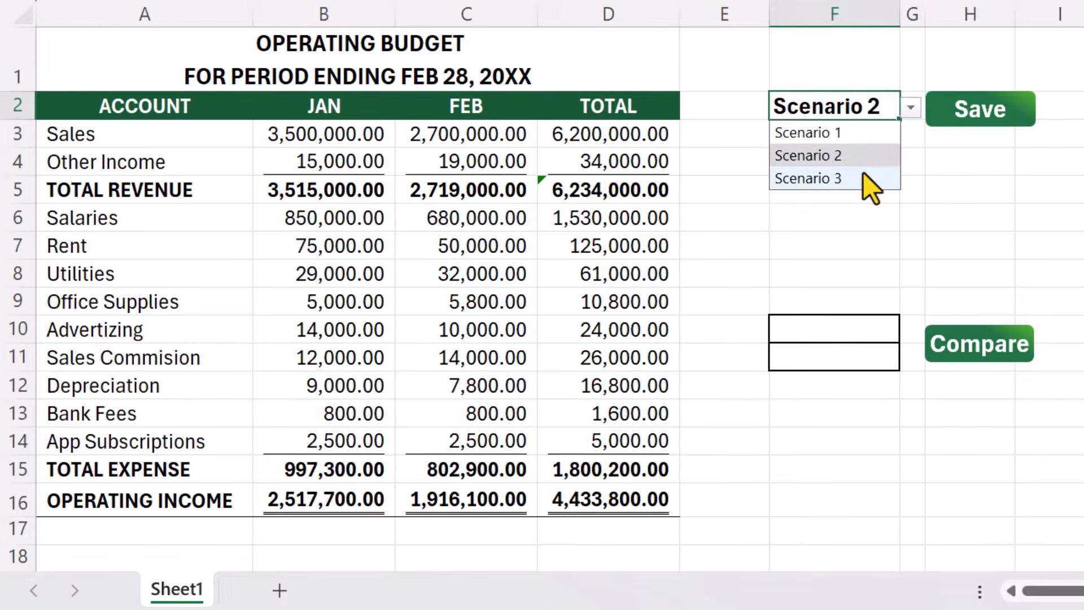
{"action": "left_click", "coordinate": [860, 175]}
Step: Set January sales in cell B3 to 2000000 and save the change to Scenario 3
{"action": "left_click", "coordinate": [373, 144]}
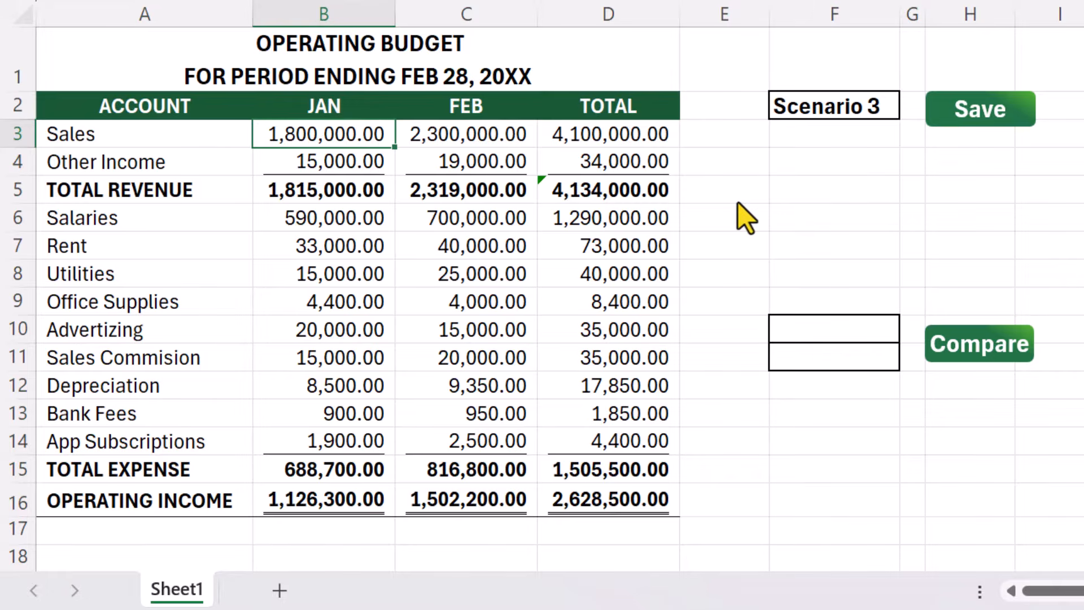
{"action": "type", "text": "2,000,0"}
{"action": "type", "text": "00"}
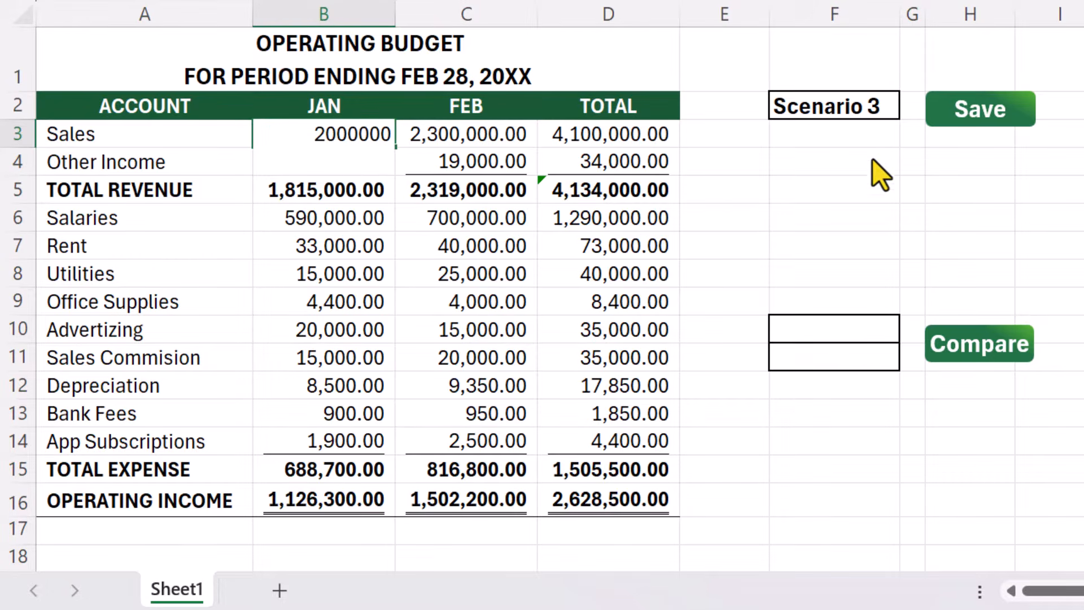
{"action": "left_click", "coordinate": [1008, 107]}
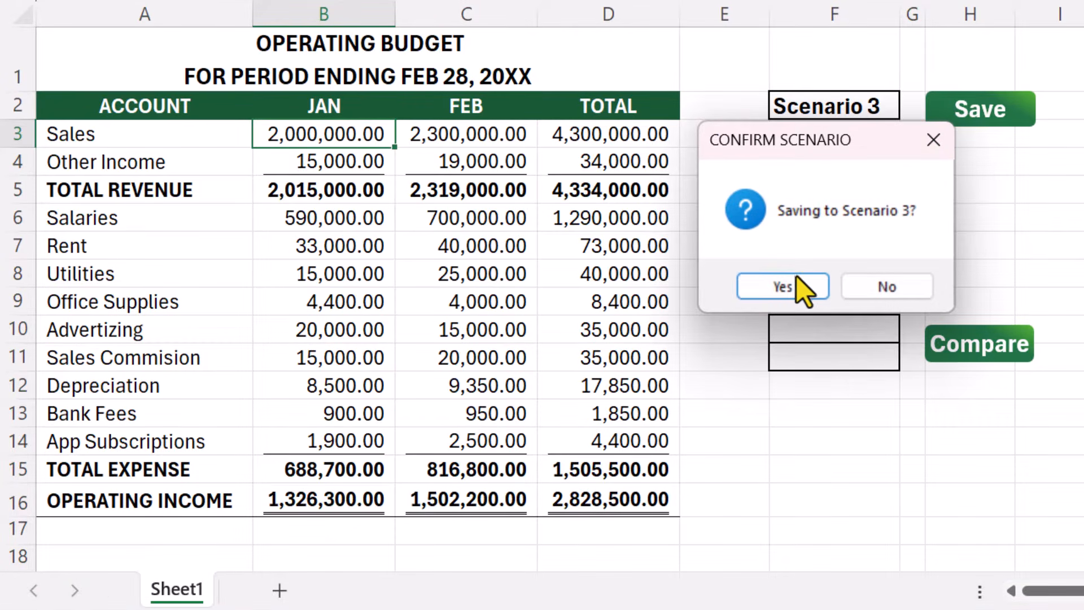
{"action": "left_click", "coordinate": [791, 286]}
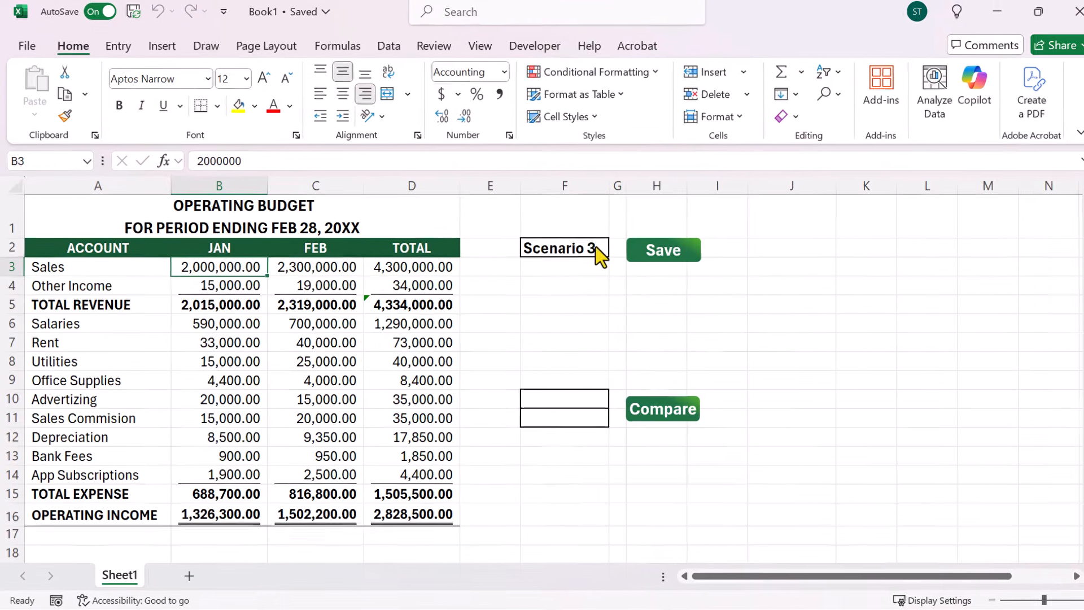
Step: Switch the scenario selector in cell F2 to Scenario 1
{"action": "left_click", "coordinate": [595, 246]}
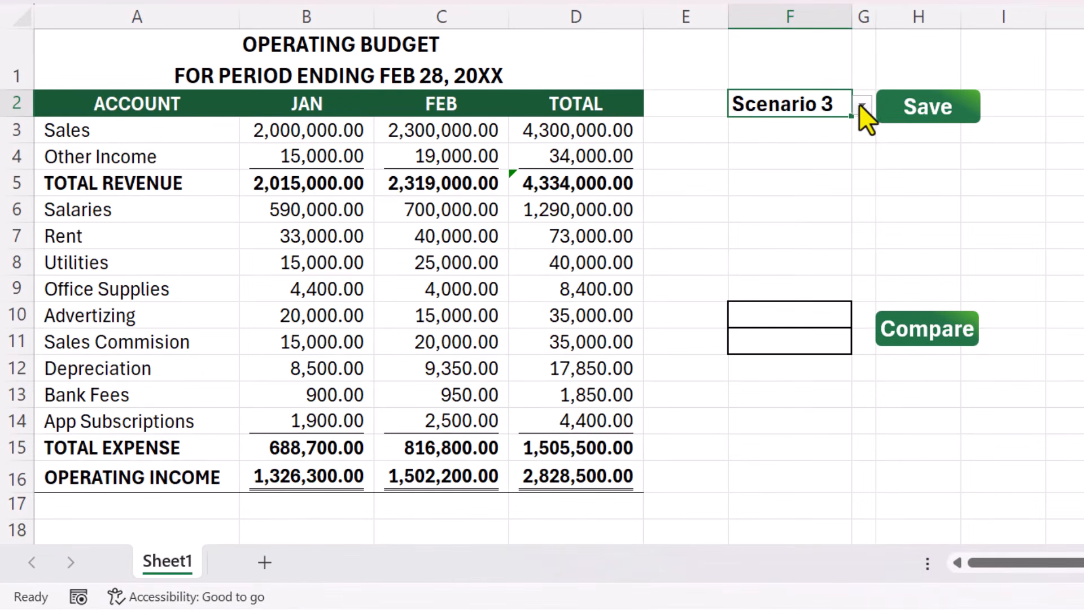
{"action": "left_click", "coordinate": [618, 248]}
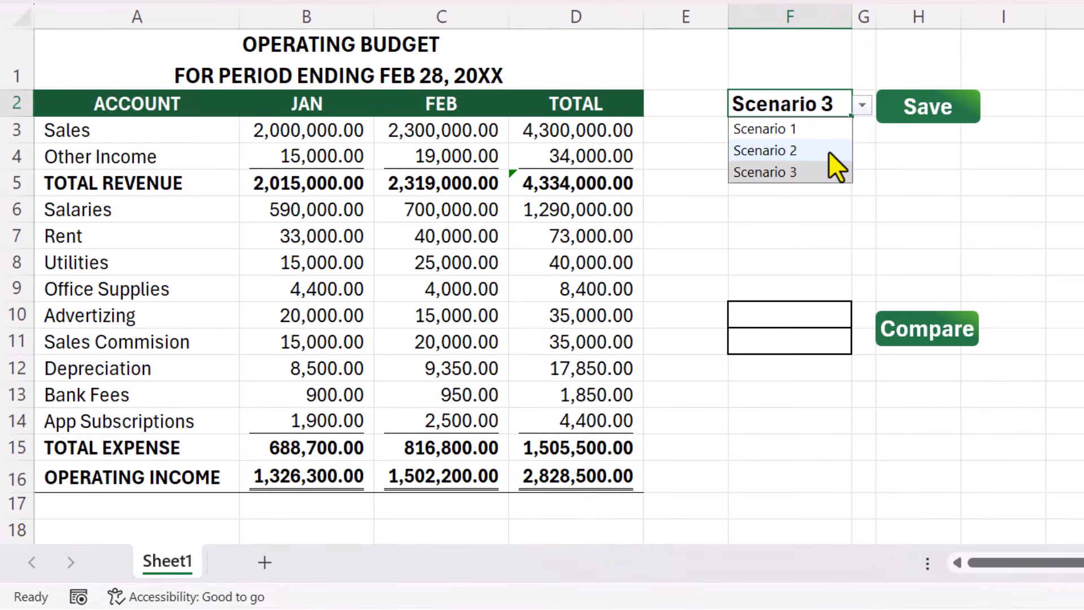
{"action": "left_click", "coordinate": [825, 129]}
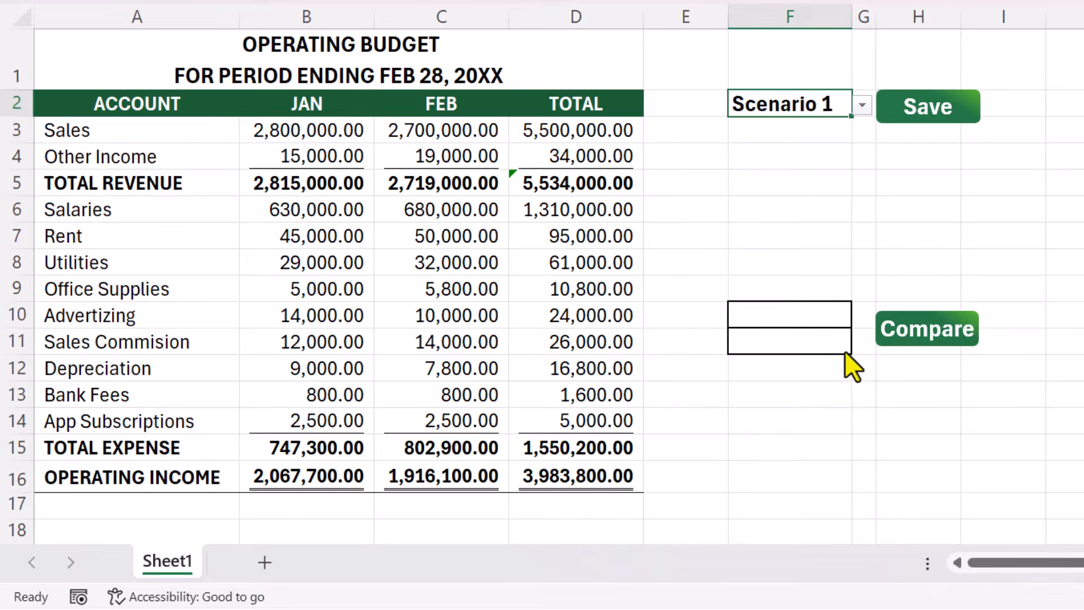
Step: Choose Scenario 1 in cell F10 and Scenario 2 in cell F11, and run the comparison of the two
{"action": "left_click", "coordinate": [833, 314]}
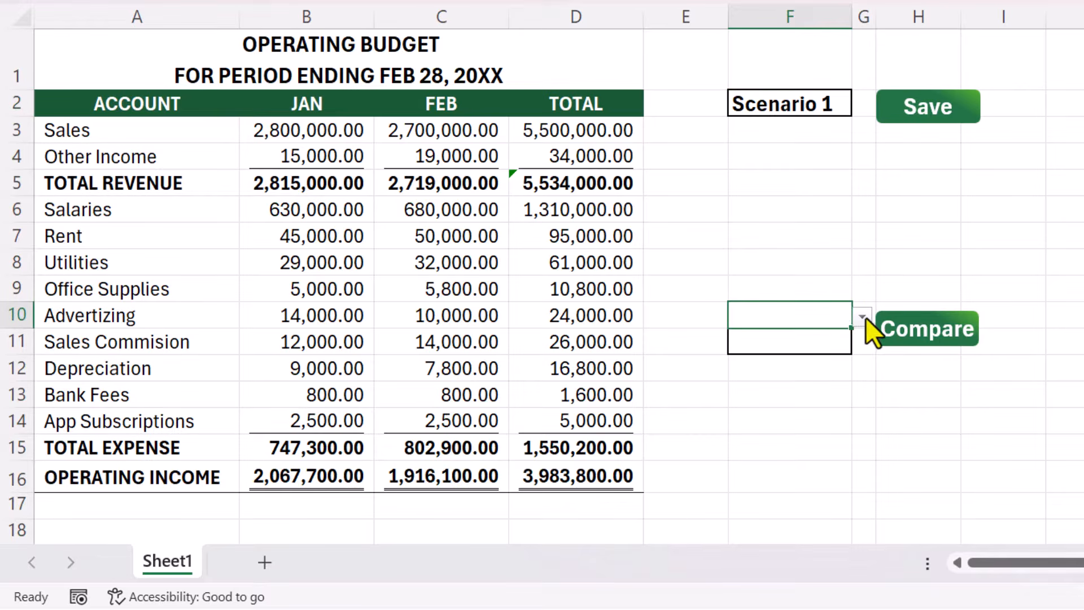
{"action": "left_click", "coordinate": [863, 317]}
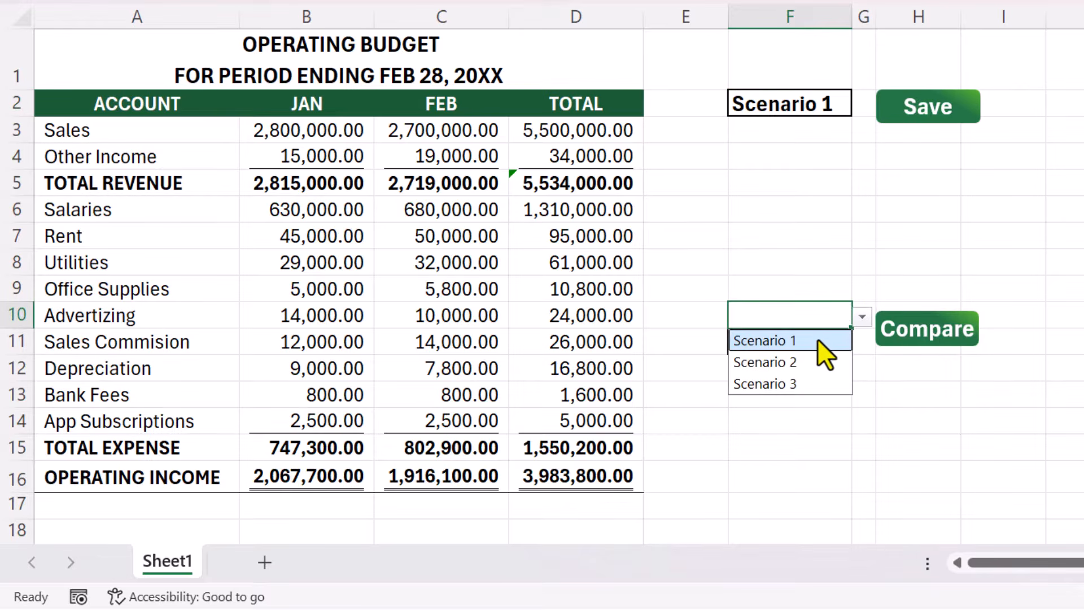
{"action": "left_click", "coordinate": [818, 339]}
{"action": "left_click", "coordinate": [818, 344]}
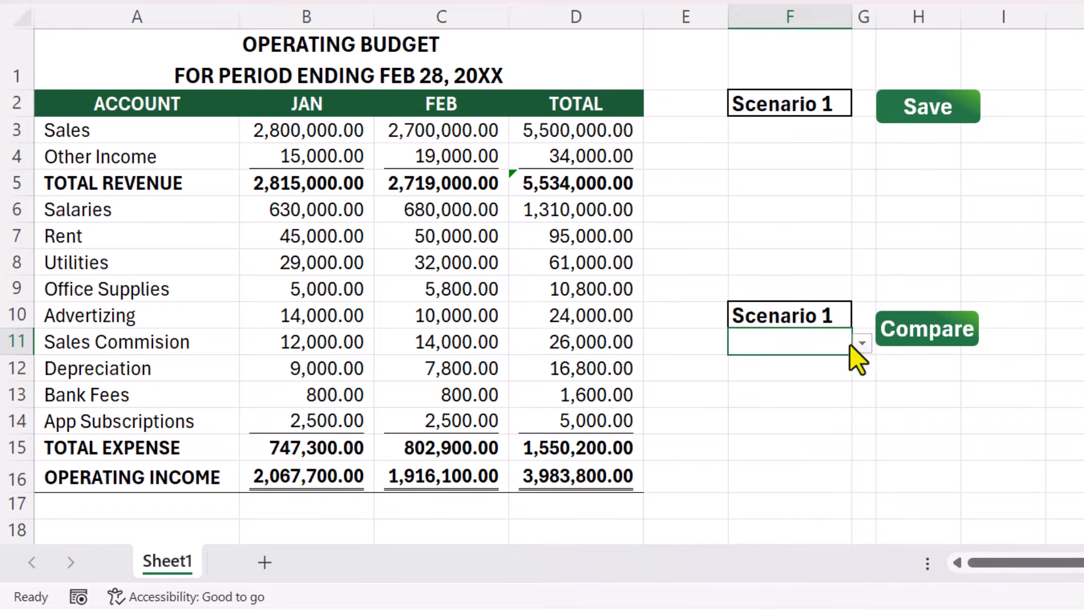
{"action": "left_click", "coordinate": [861, 344]}
{"action": "left_click", "coordinate": [825, 390]}
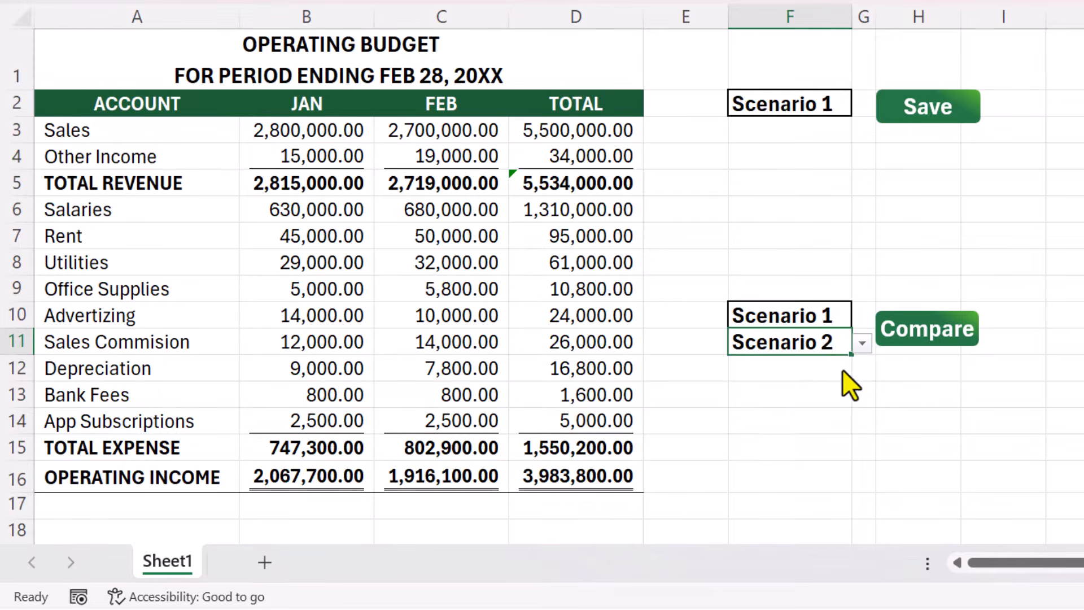
{"action": "left_click", "coordinate": [949, 342]}
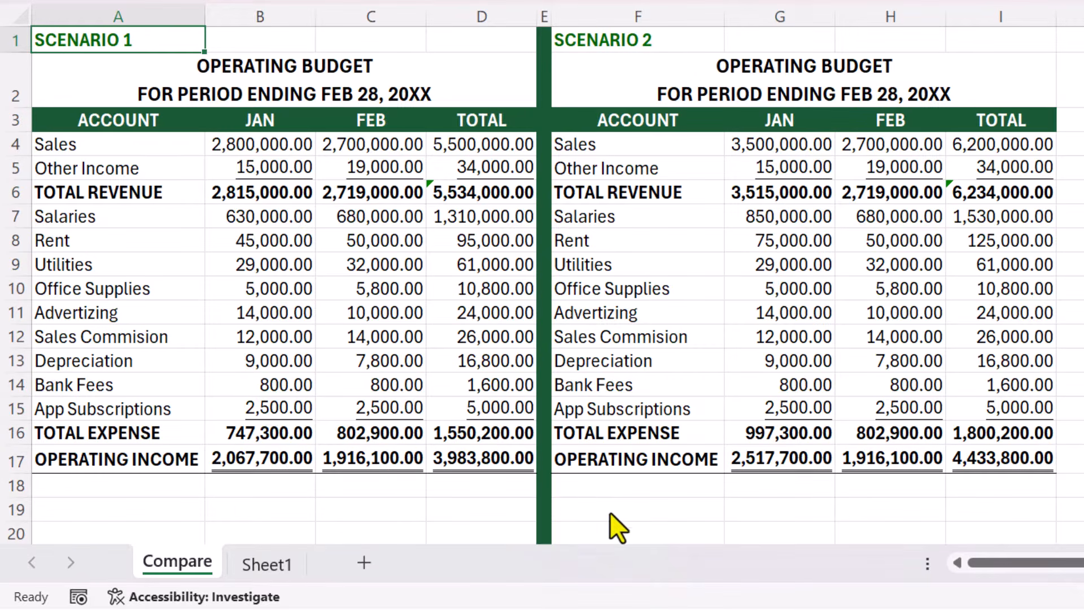
Step: Return to Sheet1, set the second comparison scenario in cell F11 to Scenario 3, and compare it side by side with Scenario 1
{"action": "left_click", "coordinate": [270, 565]}
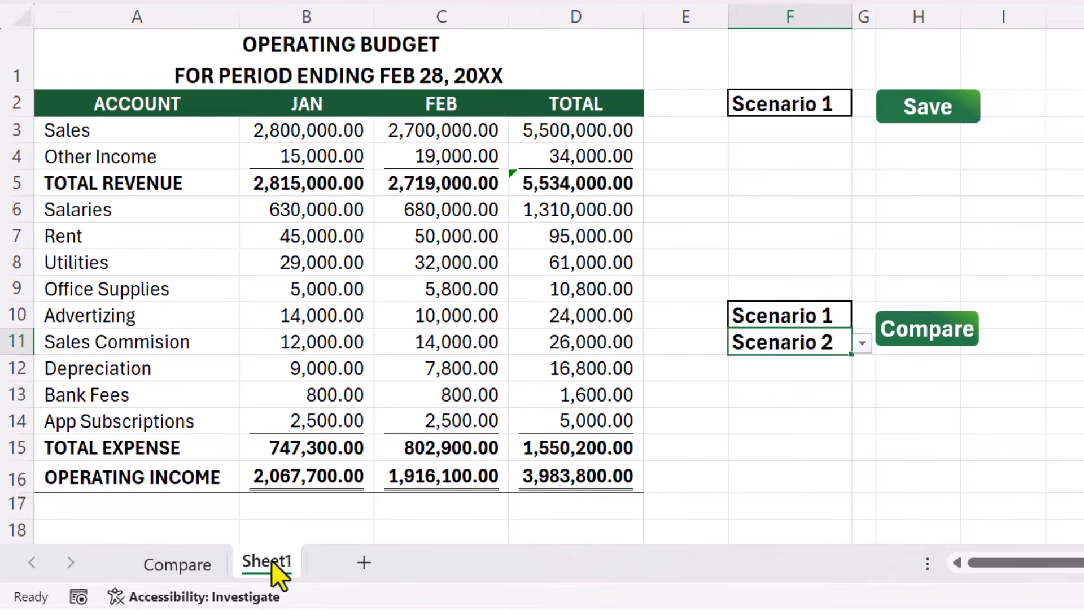
{"action": "left_click", "coordinate": [863, 343]}
{"action": "left_click", "coordinate": [819, 415]}
{"action": "left_click", "coordinate": [948, 337]}
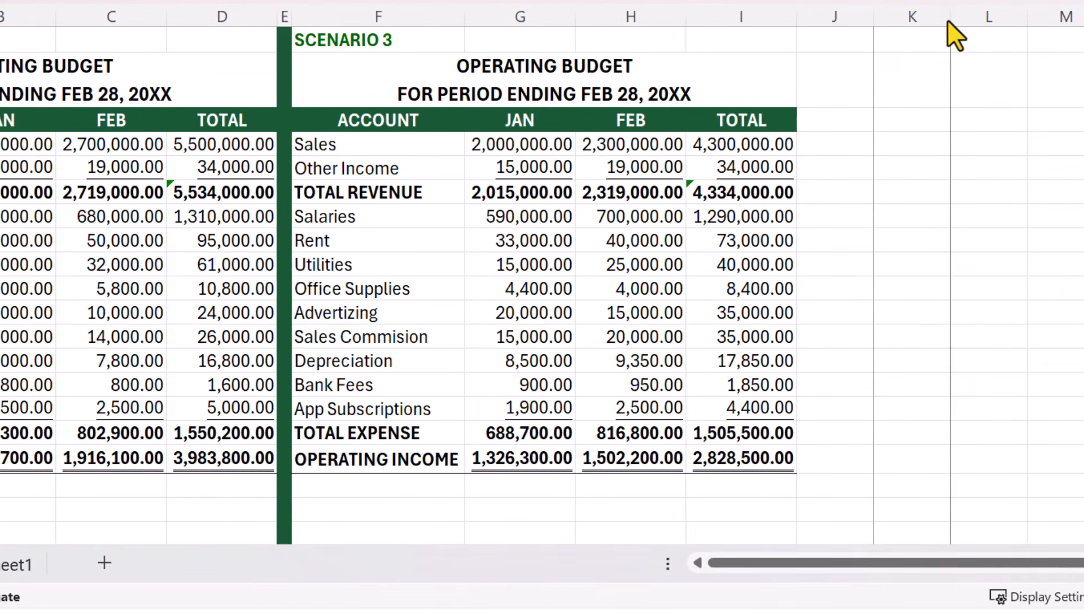
{"action": "left_click_drag", "start_coordinate": [948, 19], "coordinate": [1061, 37]}
{"action": "left_click_drag", "start_coordinate": [1062, 38], "coordinate": [1072, 34]}
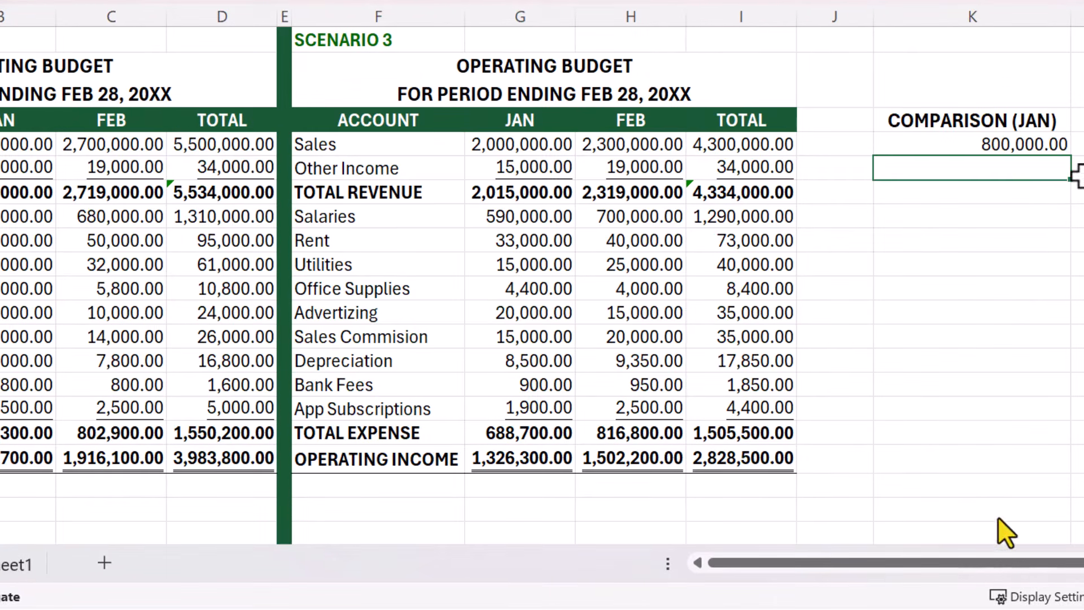
{"action": "left_click_drag", "start_coordinate": [1070, 156], "coordinate": [1060, 457]}
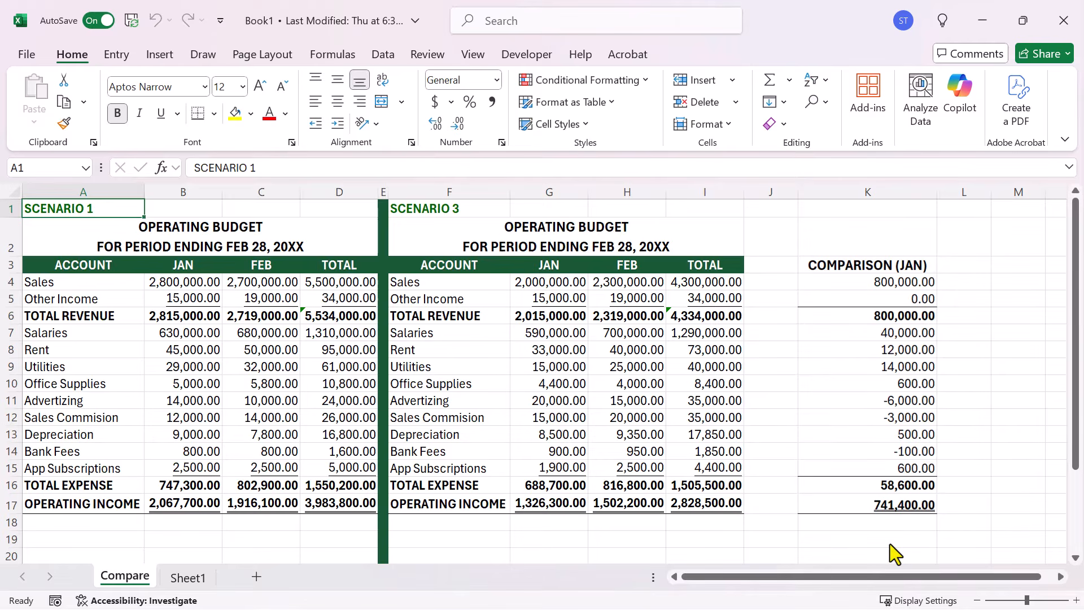
Step: Open data validation for cell F2 on Sheet1 and allow only values from a list
{"action": "left_click", "coordinate": [189, 577]}
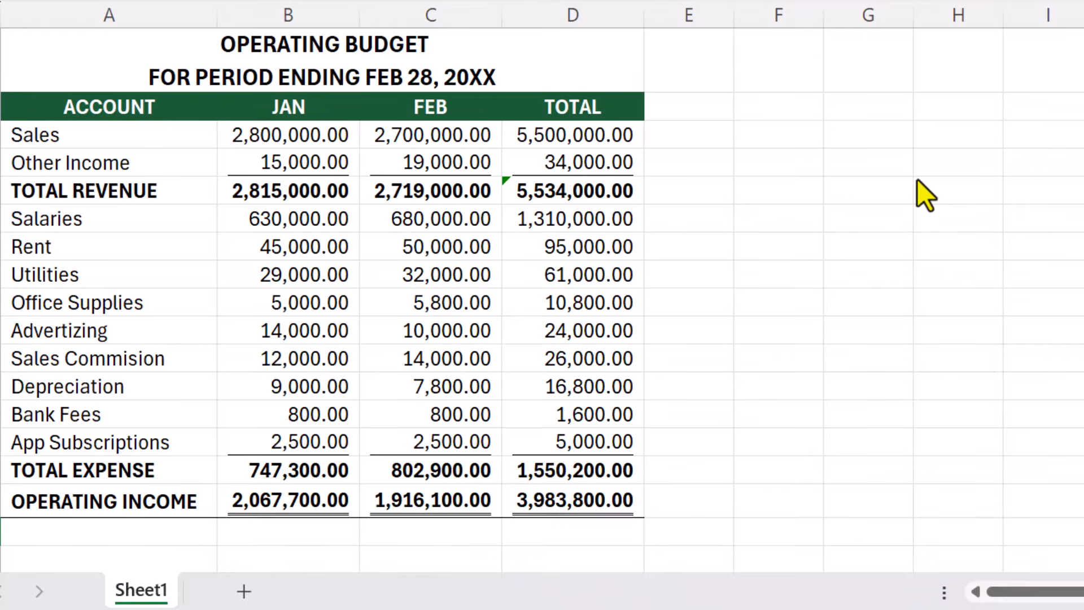
{"action": "left_click", "coordinate": [790, 108]}
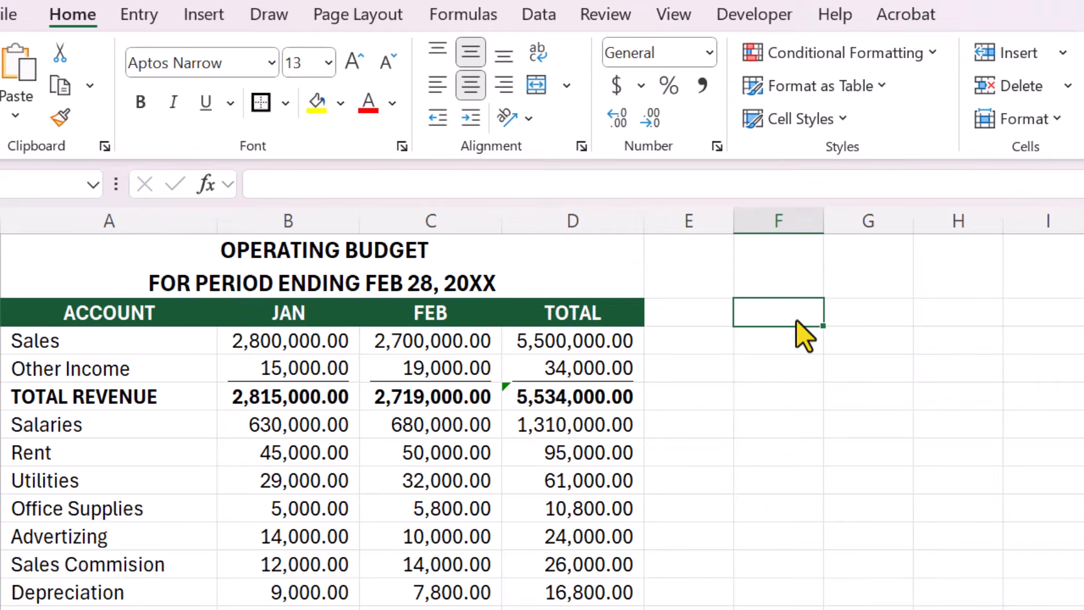
{"action": "left_click", "coordinate": [547, 26]}
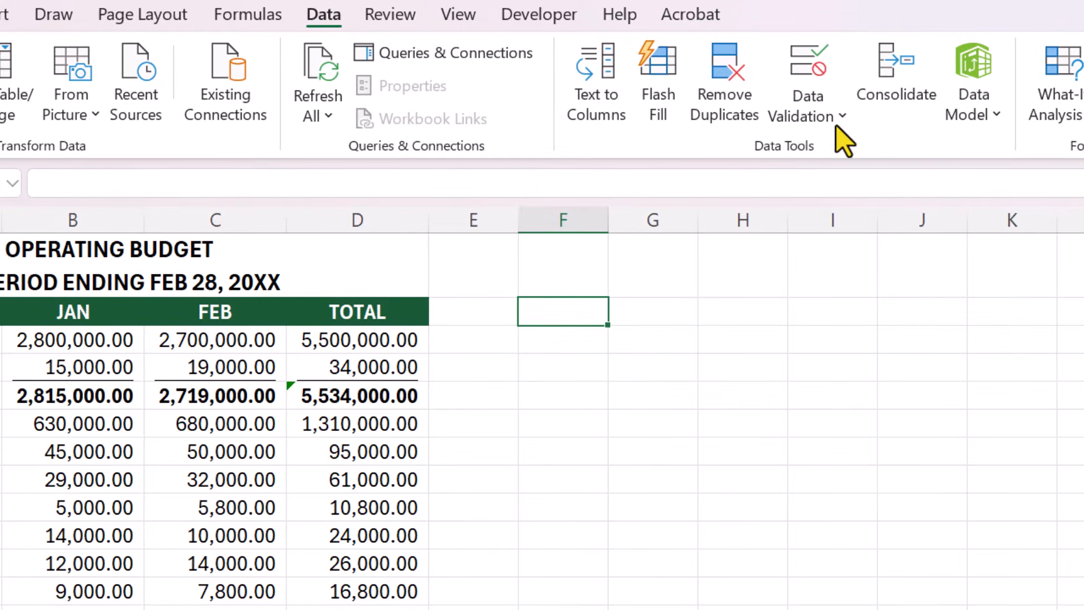
{"action": "left_click", "coordinate": [828, 67]}
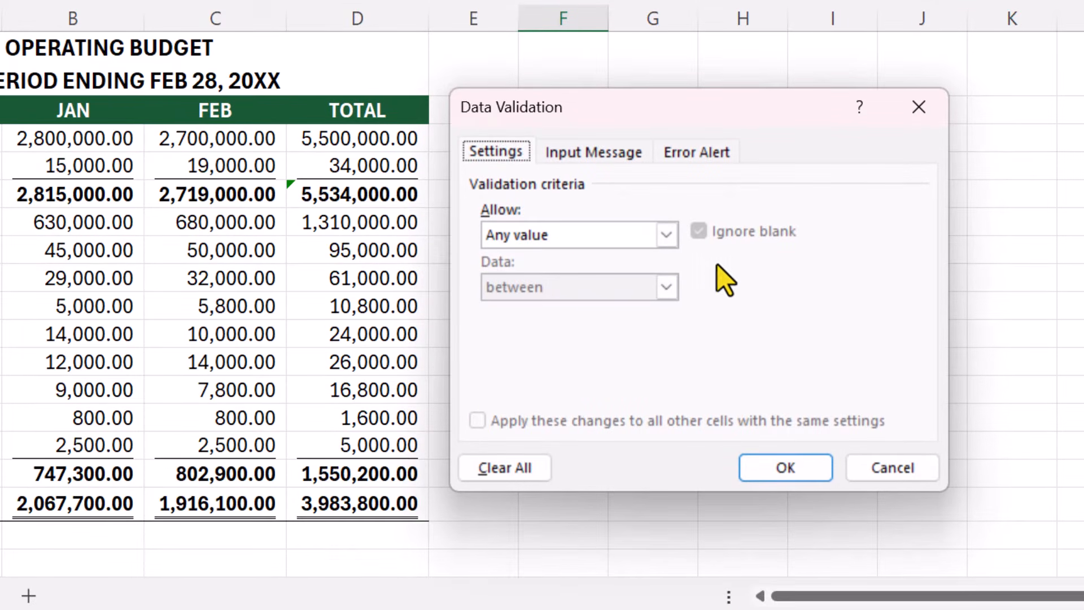
{"action": "left_click", "coordinate": [667, 235]}
{"action": "left_click", "coordinate": [599, 308]}
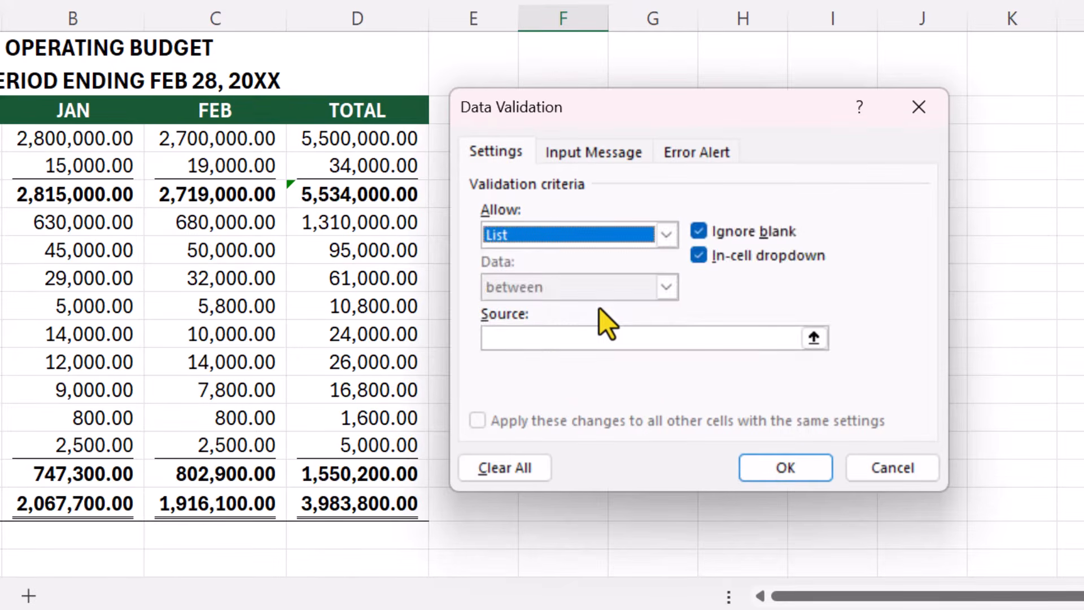
Step: Set the list source to "Scenario 1, Scenario 2, Scenario 3" and apply the validation to the cell
{"action": "left_click", "coordinate": [587, 334]}
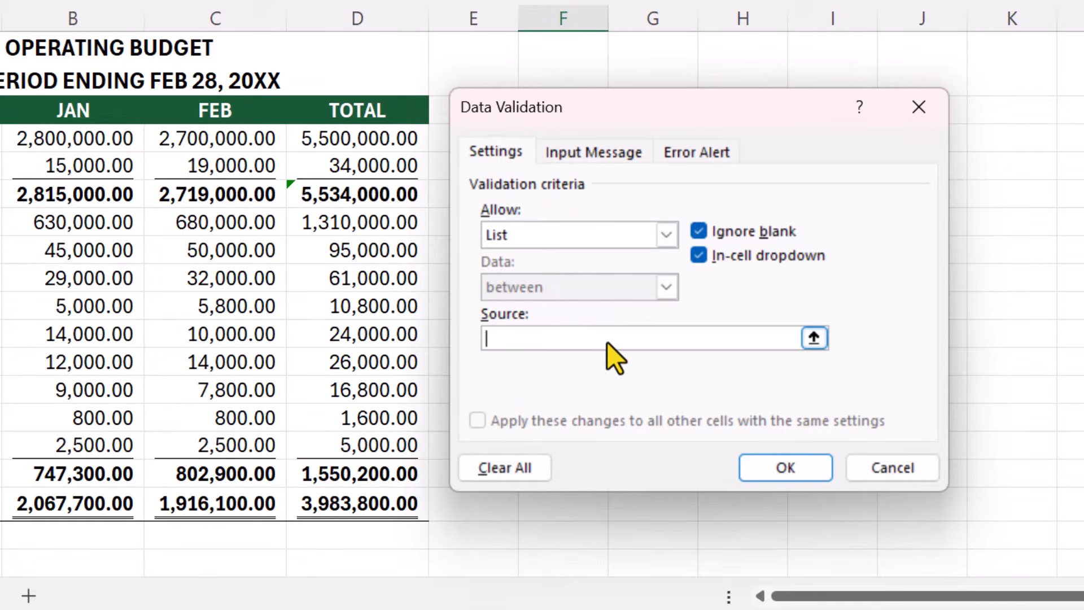
{"action": "type", "text": "Scenario"}
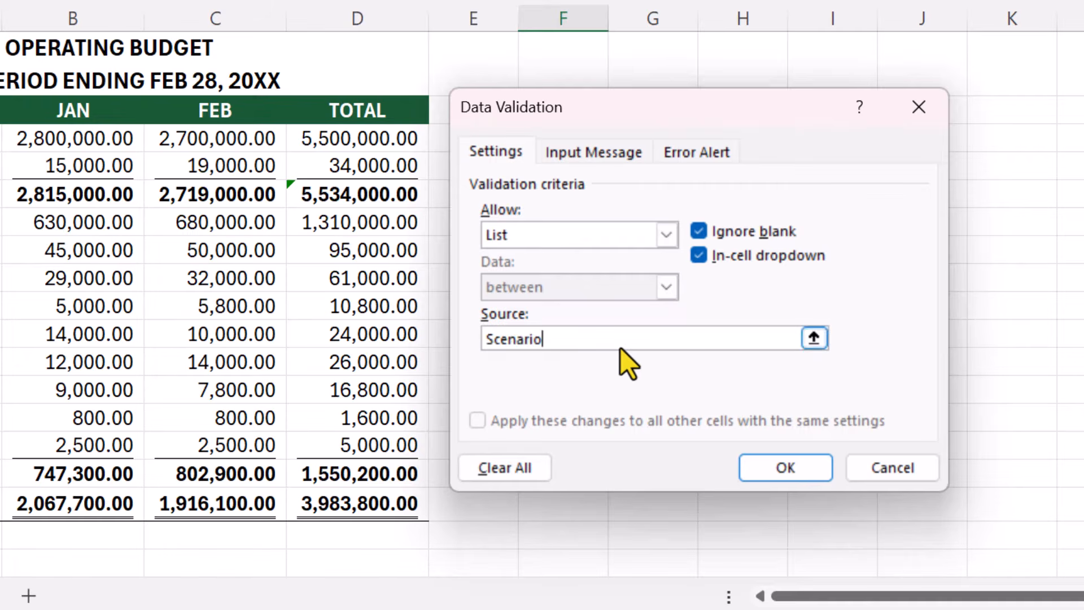
{"action": "type", "text": " 1, Scenario"}
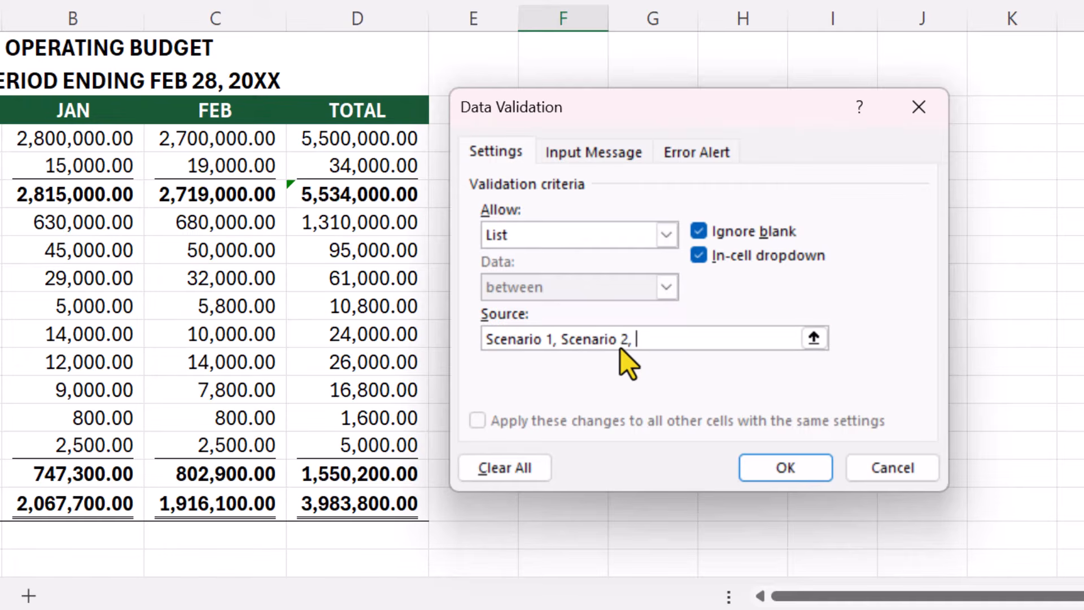
{"action": "type", "text": " 2, Scenario 3"}
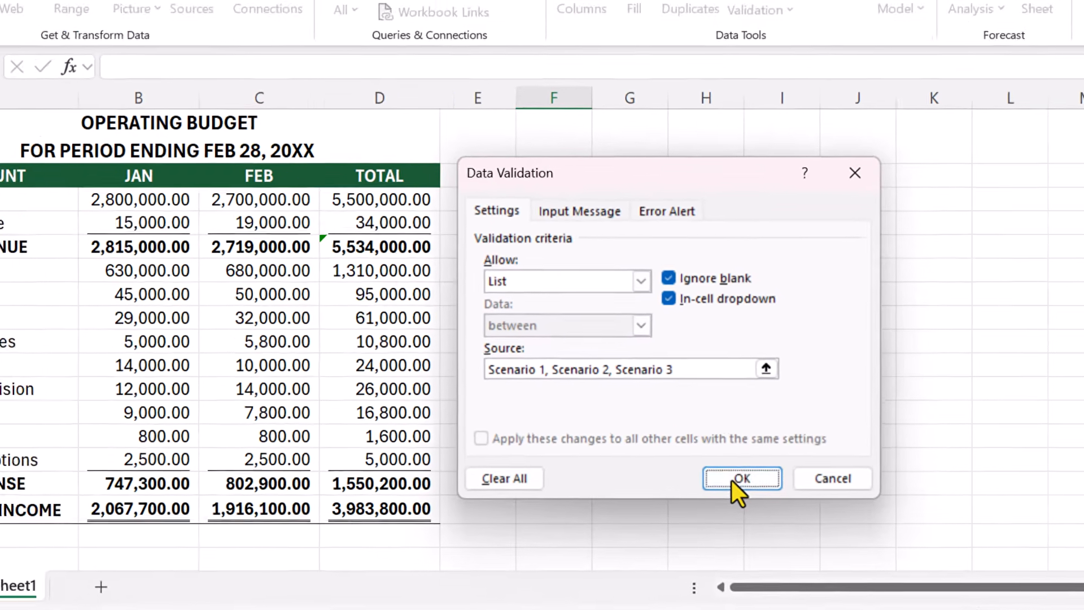
{"action": "left_click", "coordinate": [775, 470]}
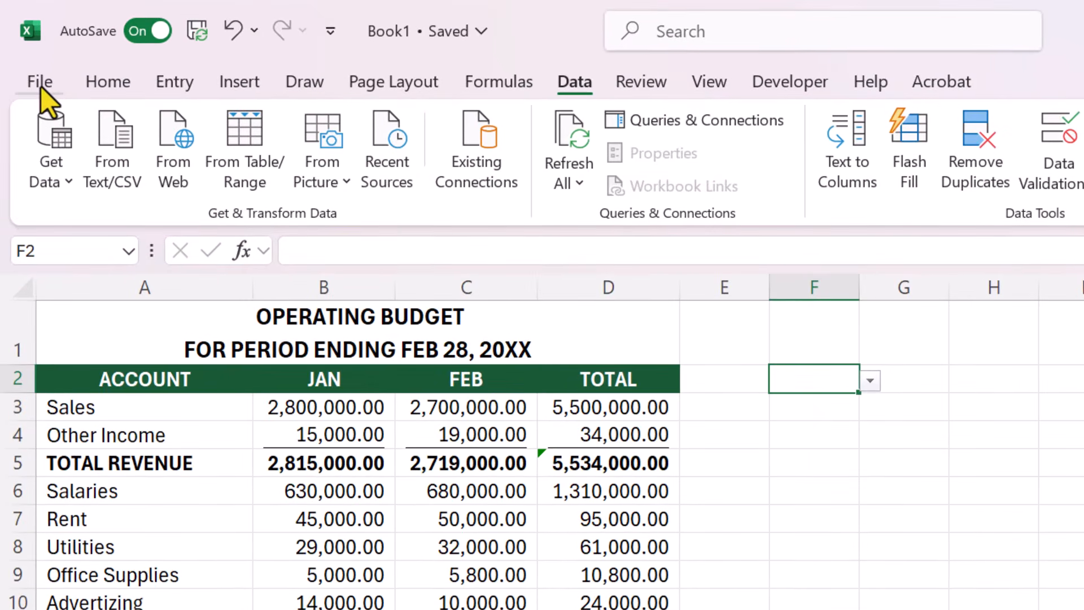
Step: Save a copy of the workbook in the 1FileX folder as Budget Analysis, in the Excel Macro-Enabled Workbook format
{"action": "left_click", "coordinate": [40, 87]}
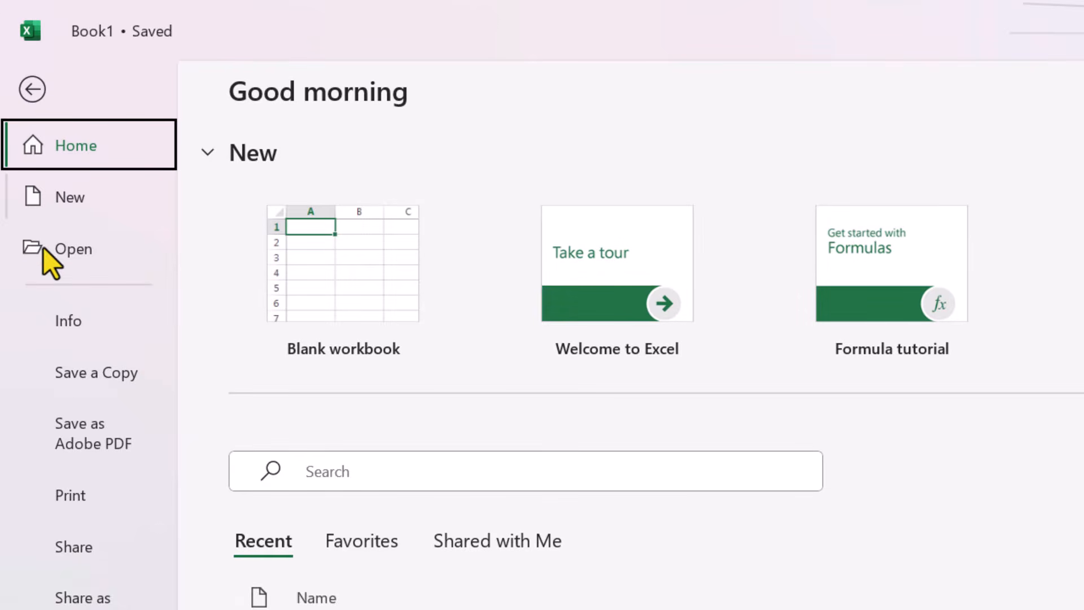
{"action": "left_click", "coordinate": [142, 381]}
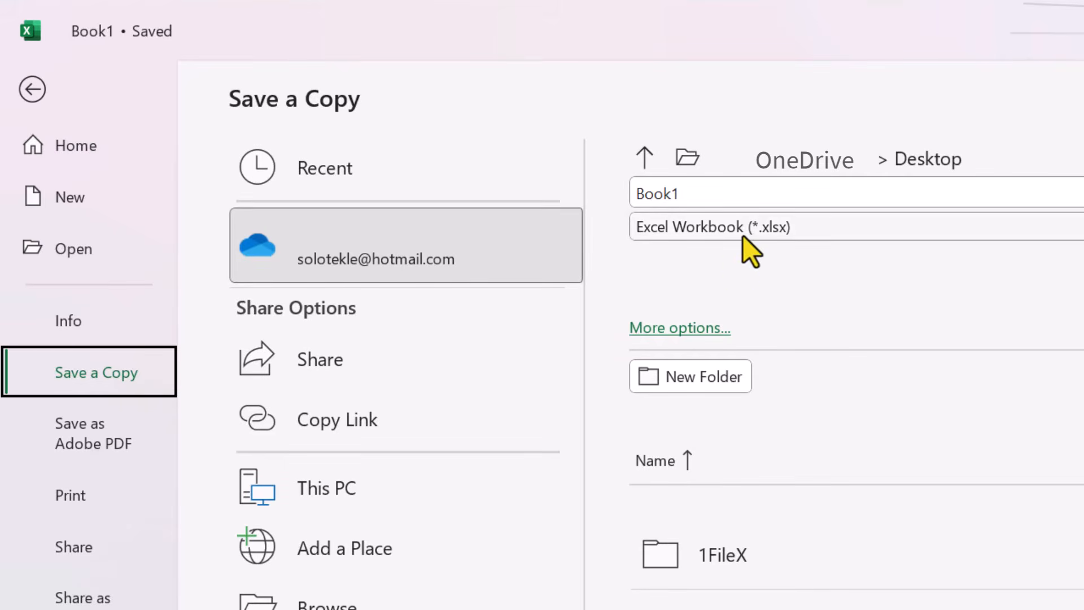
{"action": "left_click", "coordinate": [1029, 162]}
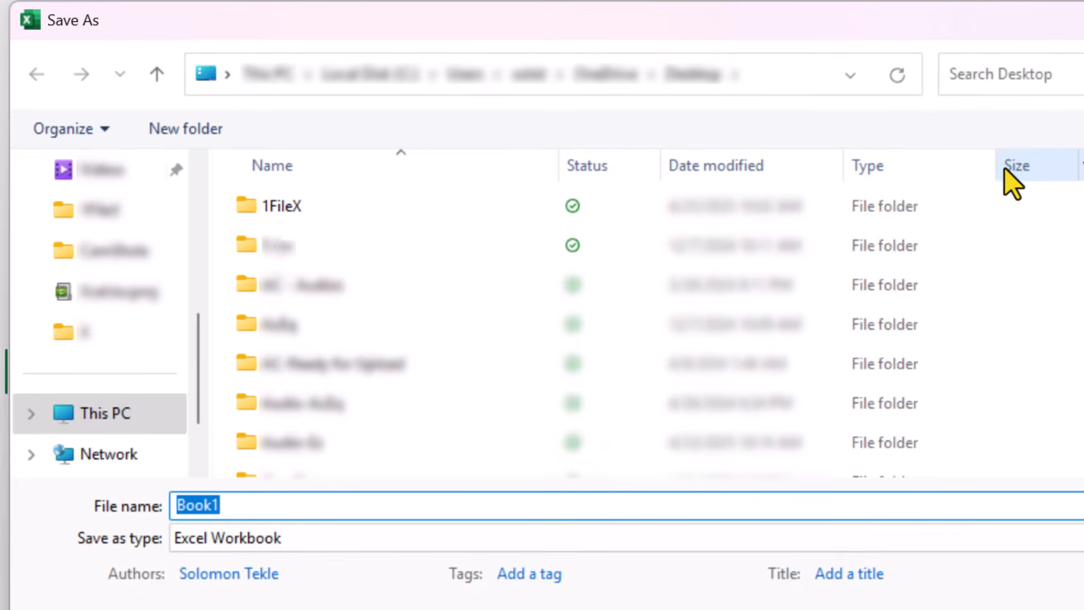
{"action": "left_click", "coordinate": [290, 209]}
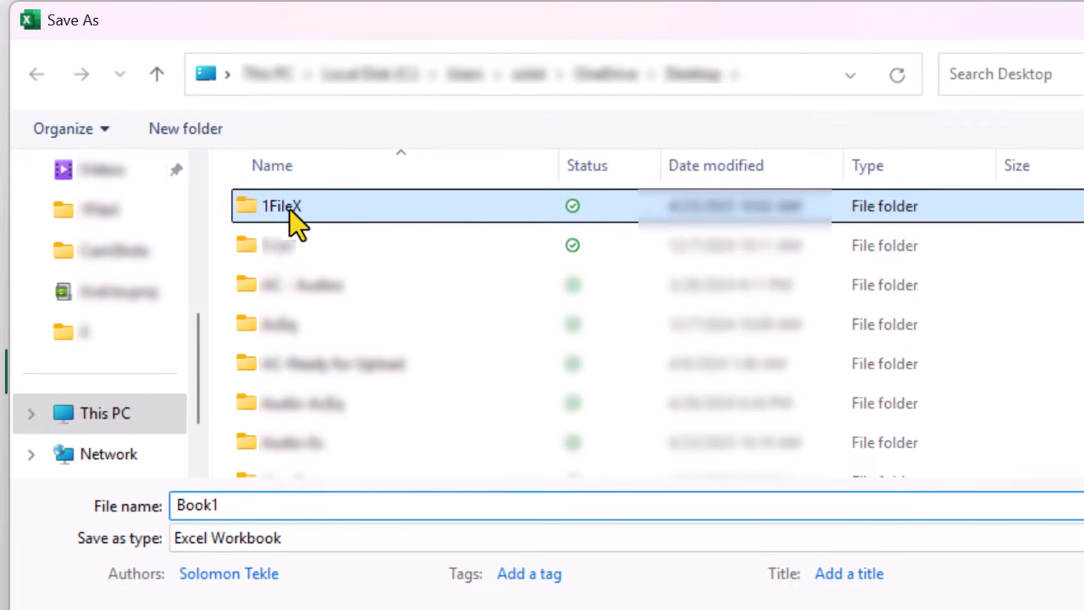
{"action": "double_click", "coordinate": [289, 209]}
{"action": "double_click", "coordinate": [252, 515]}
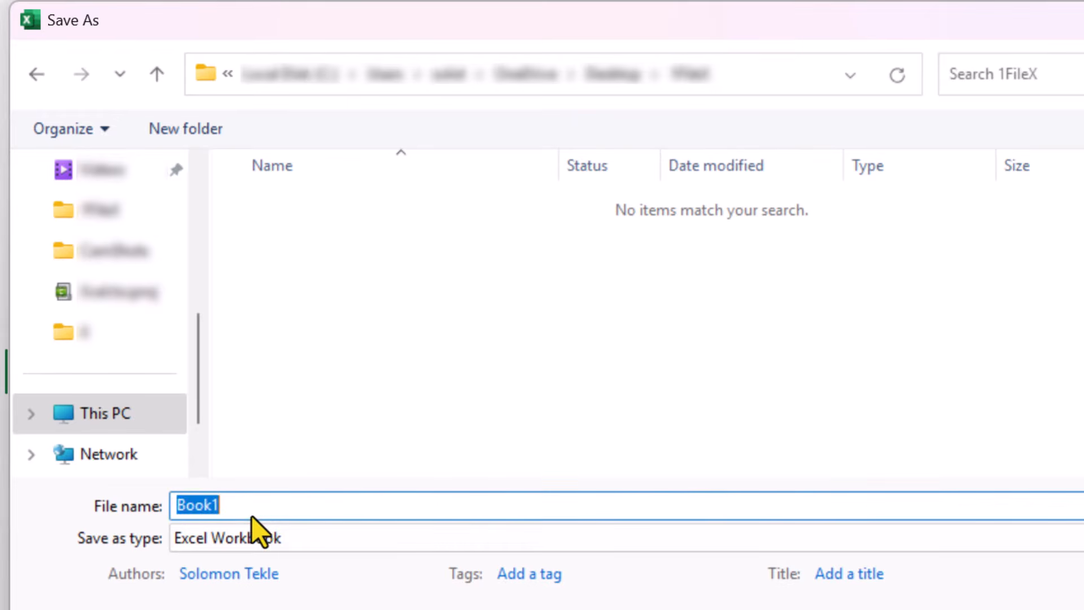
{"action": "type", "text": "Budget Analysis"}
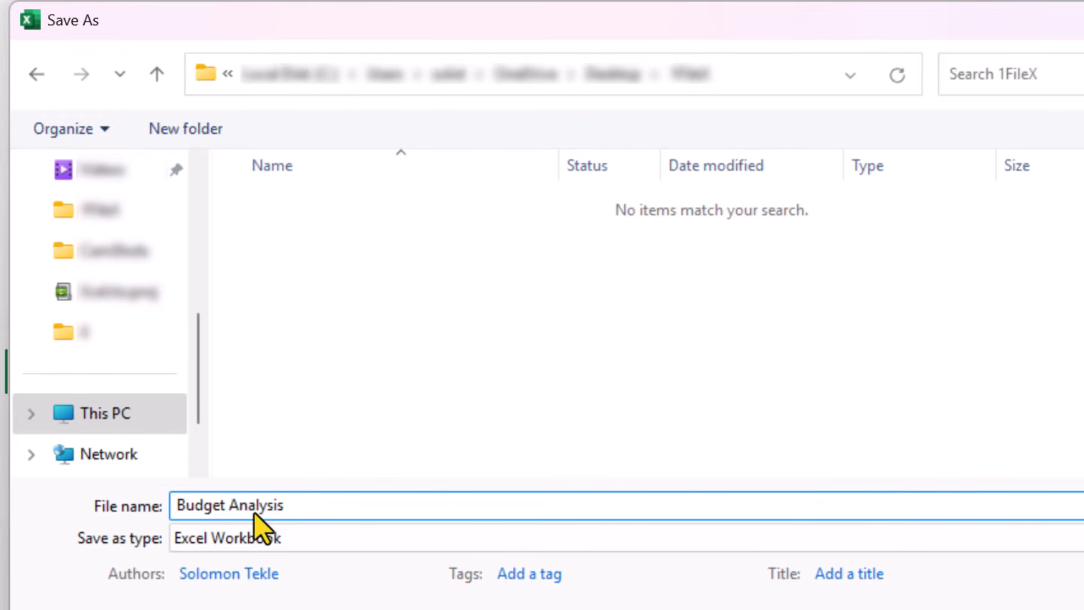
{"action": "left_click", "coordinate": [307, 541]}
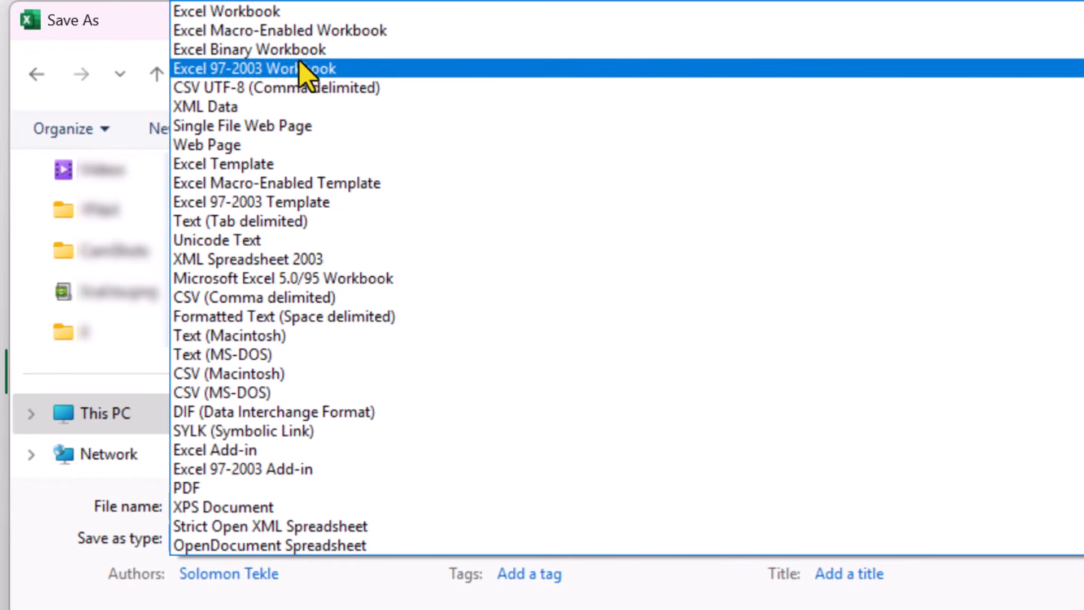
{"action": "left_click", "coordinate": [387, 33]}
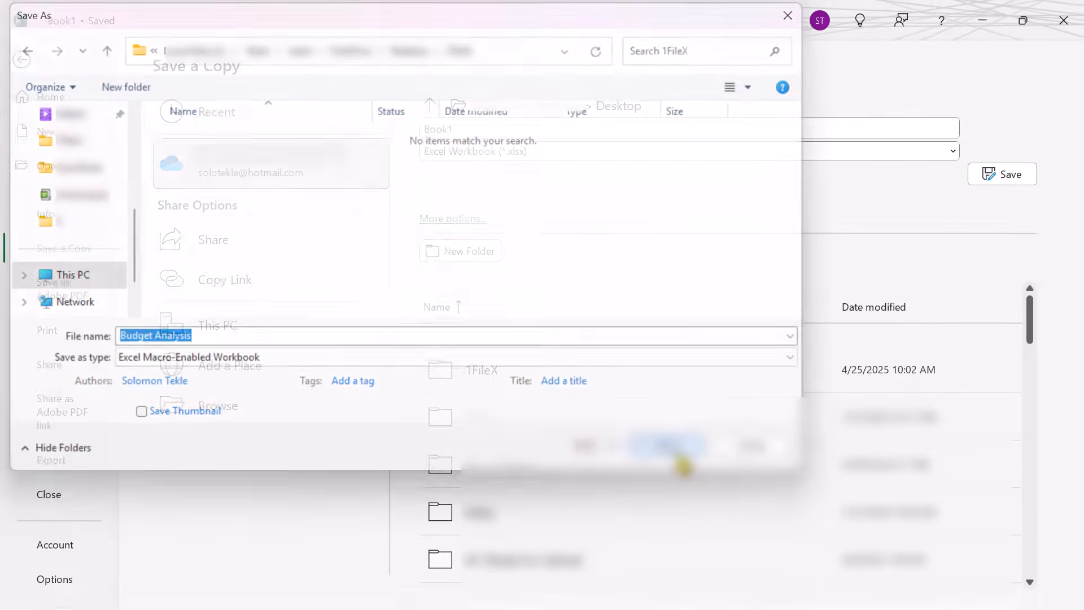
{"action": "left_click", "coordinate": [906, 528]}
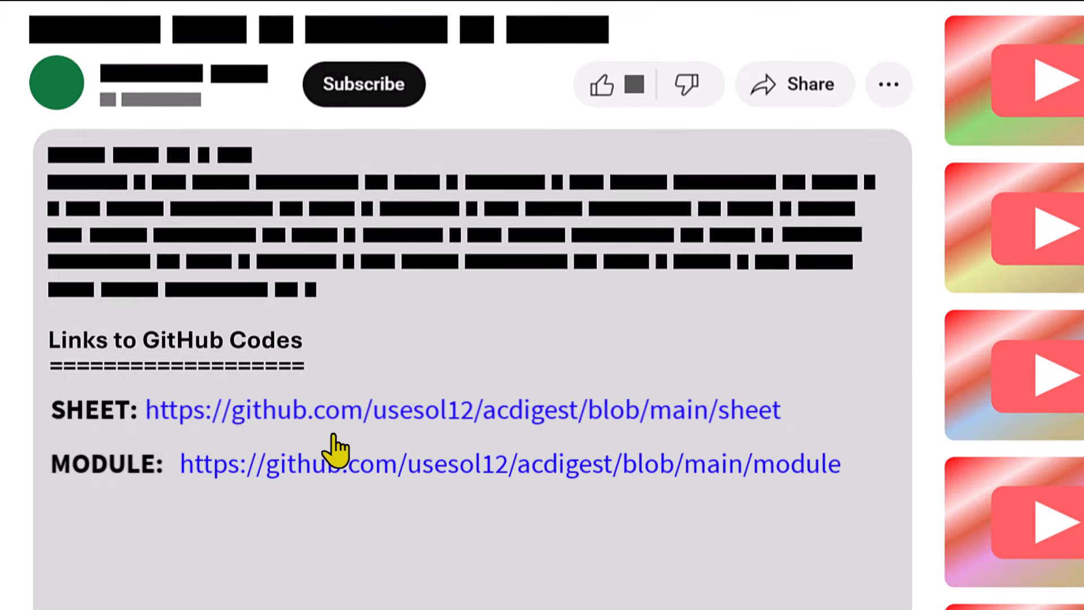
Step: Copy the raw code from the linked GitHub sheet file, and switch to the Budget Analysis workbook's Visual Basic editor and back
{"action": "left_click", "coordinate": [432, 413]}
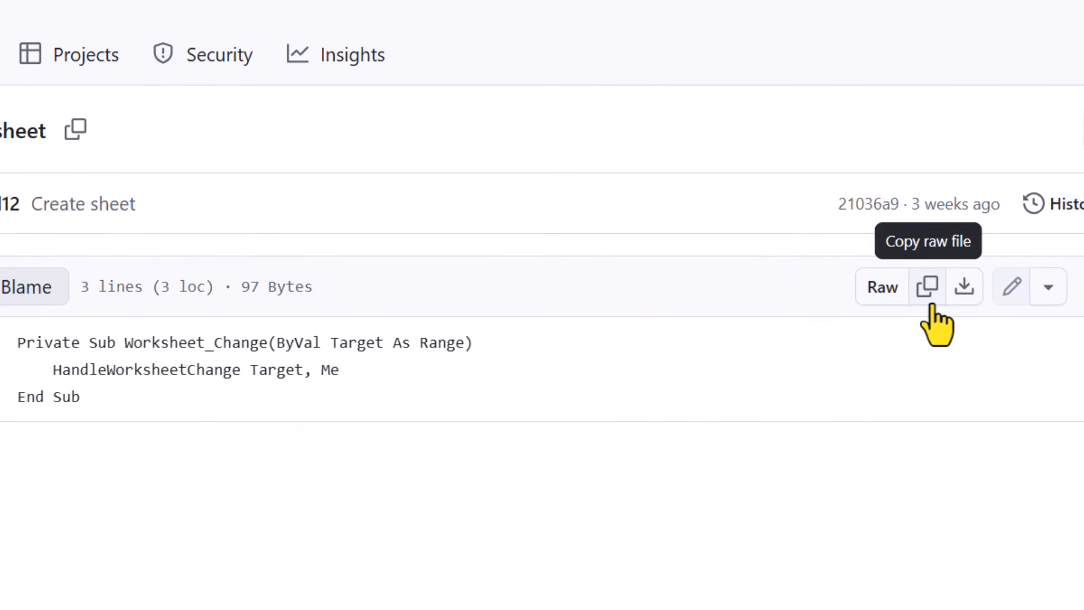
{"action": "left_click", "coordinate": [927, 288]}
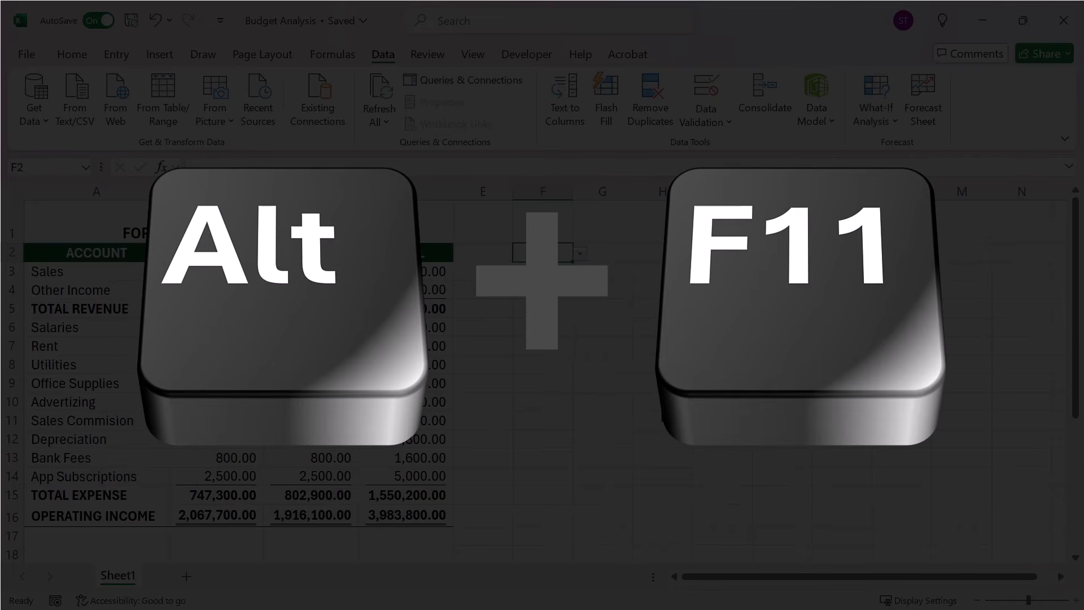
{"action": "key", "text": "alt+F11"}
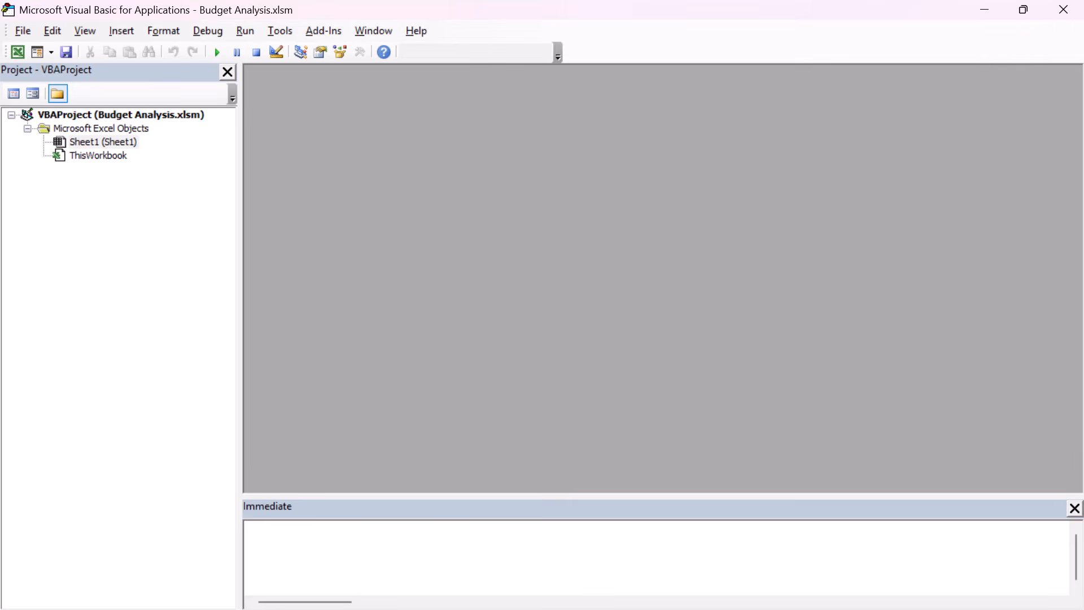
{"action": "key", "text": "alt+F11"}
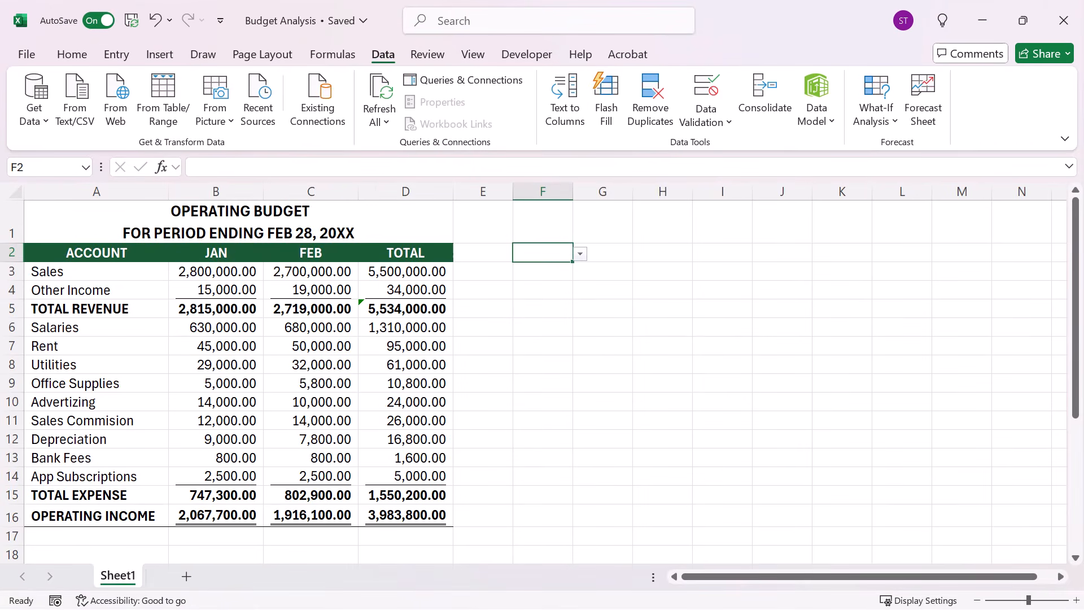
Step: Paste the copied code into Sheet1's code window in the Visual Basic editor and save the workbook
{"action": "key", "text": "alt+F11"}
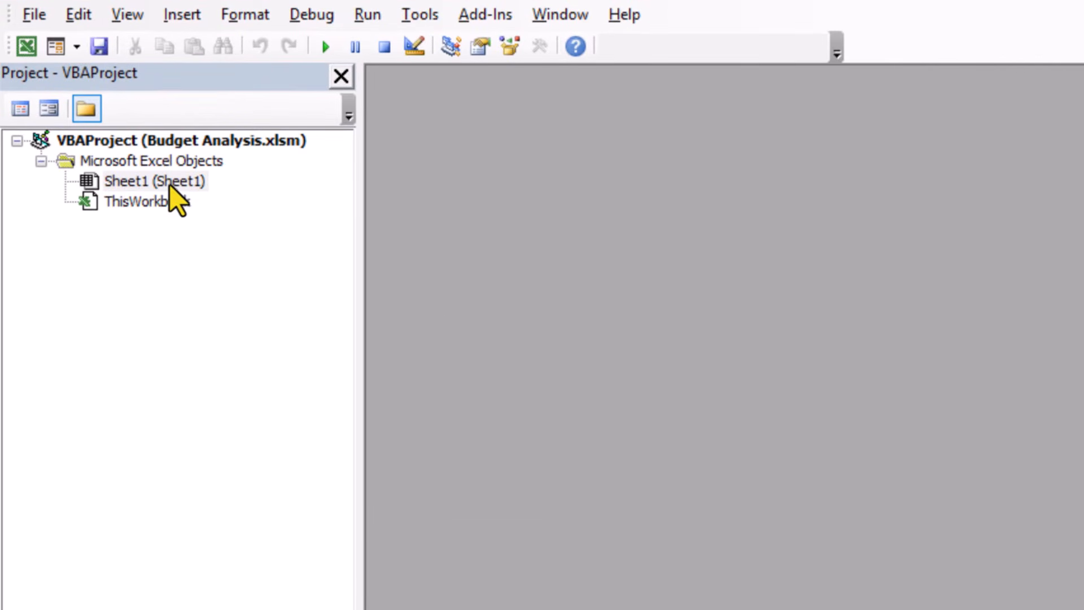
{"action": "double_click", "coordinate": [189, 182]}
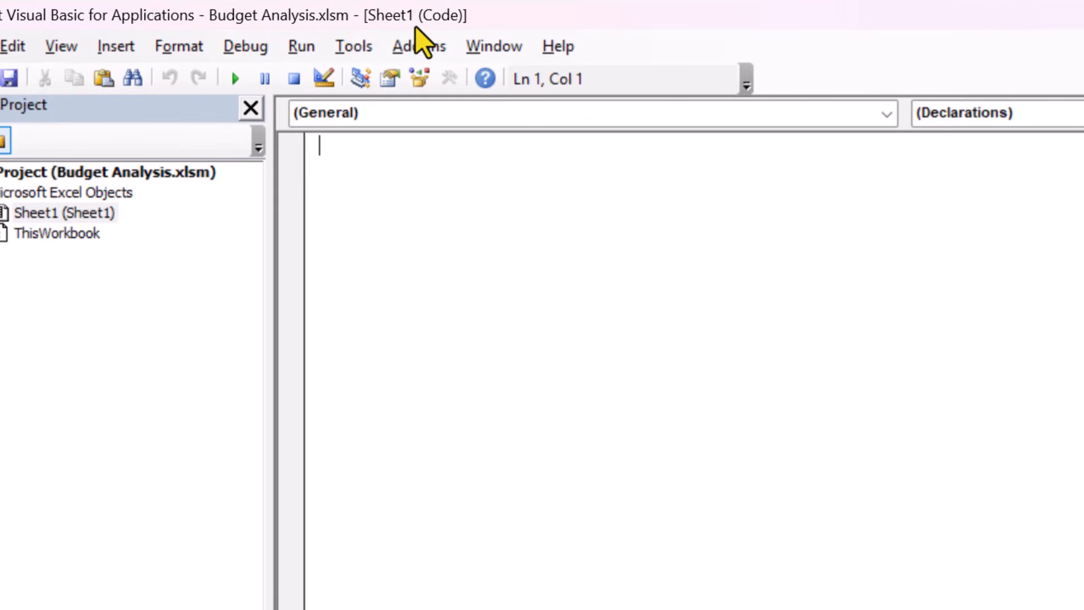
{"action": "right_click", "coordinate": [397, 223]}
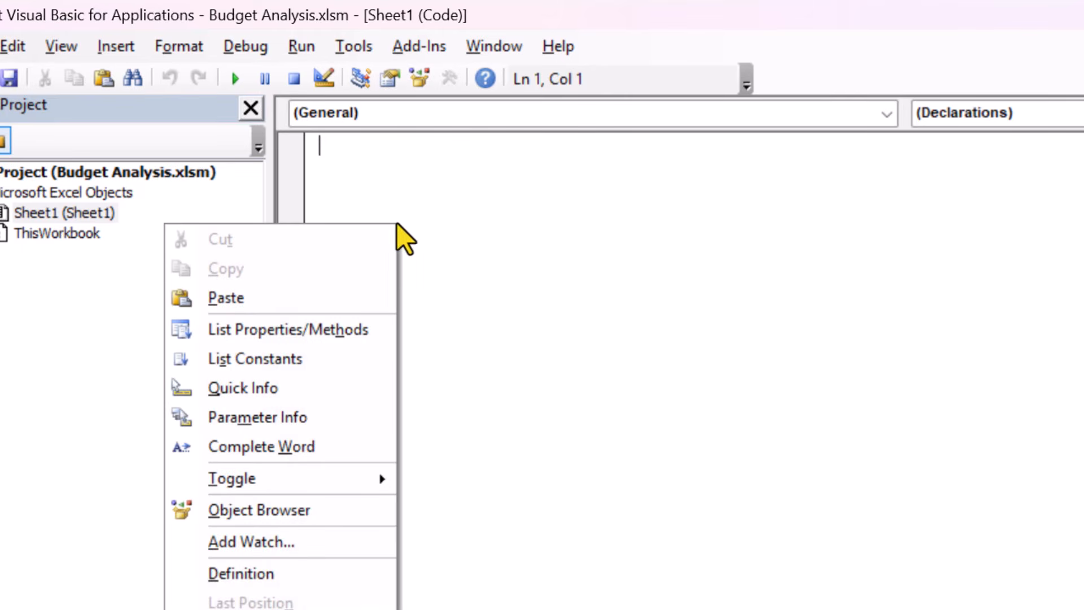
{"action": "left_click", "coordinate": [352, 297]}
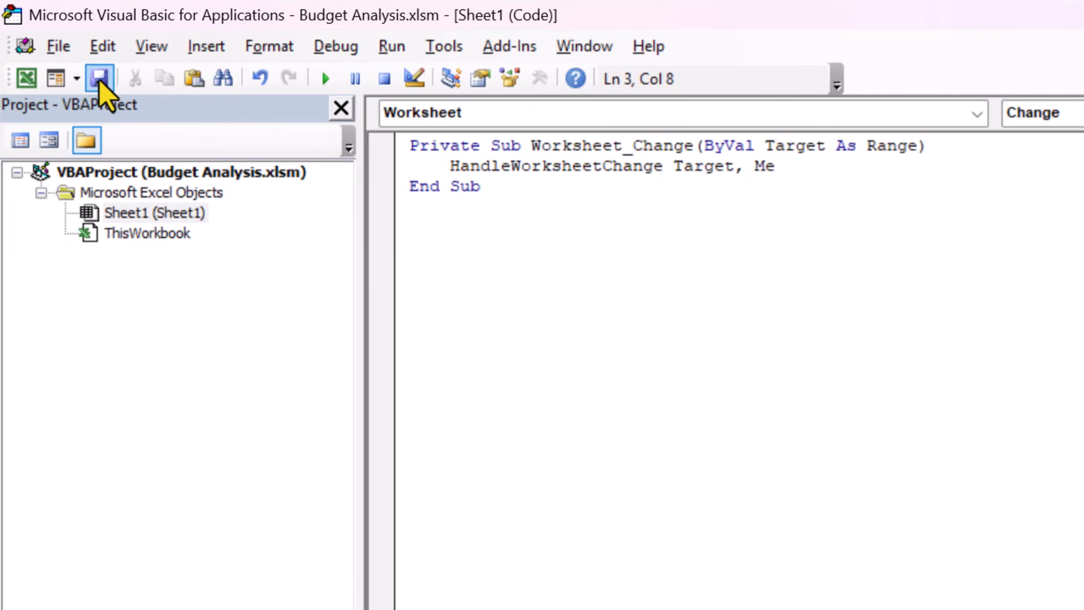
{"action": "left_click", "coordinate": [98, 87]}
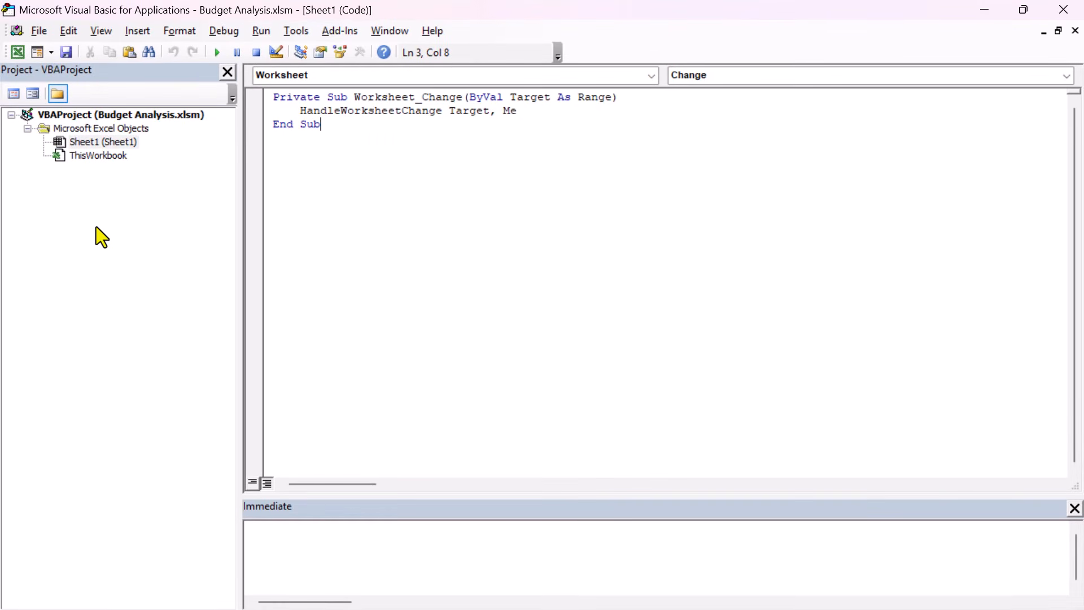
Step: Insert a standard module into the Budget Analysis VBA project and paste the copied macro code into it
{"action": "right_click", "coordinate": [88, 225]}
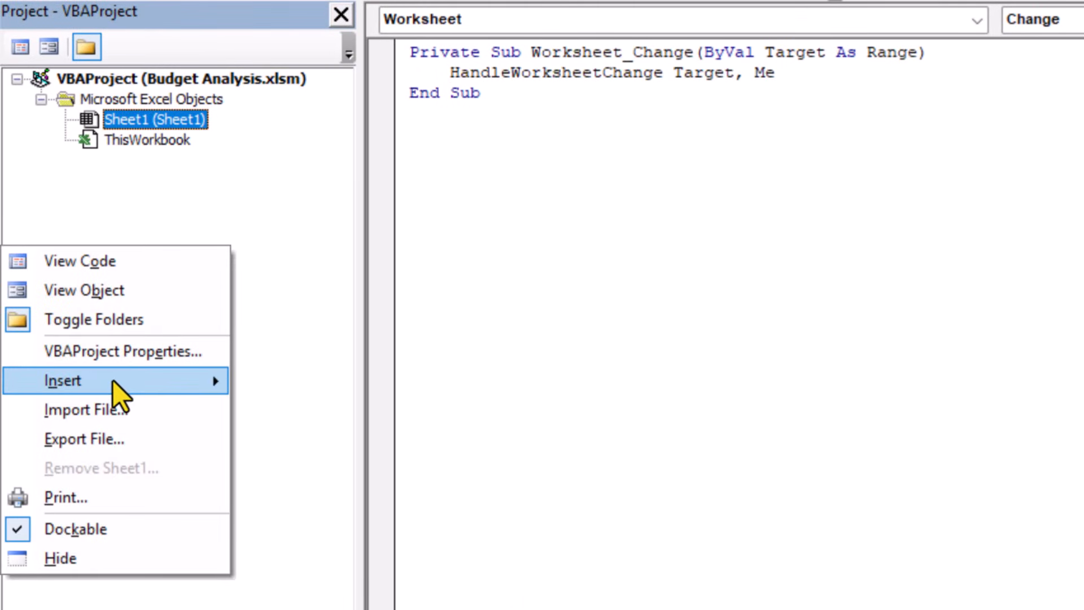
{"action": "mouse_move", "coordinate": [142, 381]}
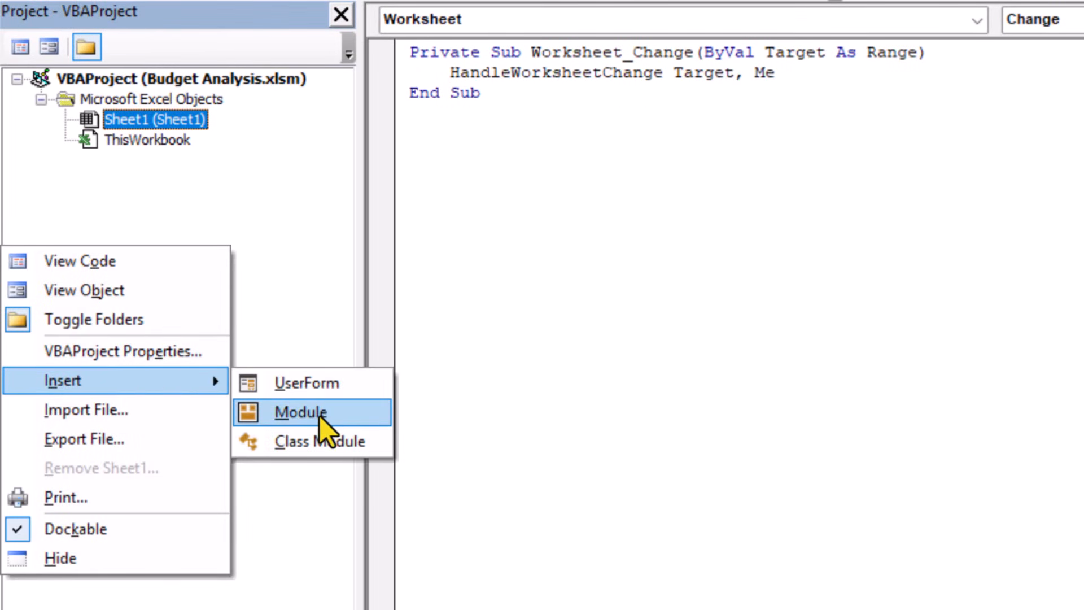
{"action": "left_click", "coordinate": [343, 415]}
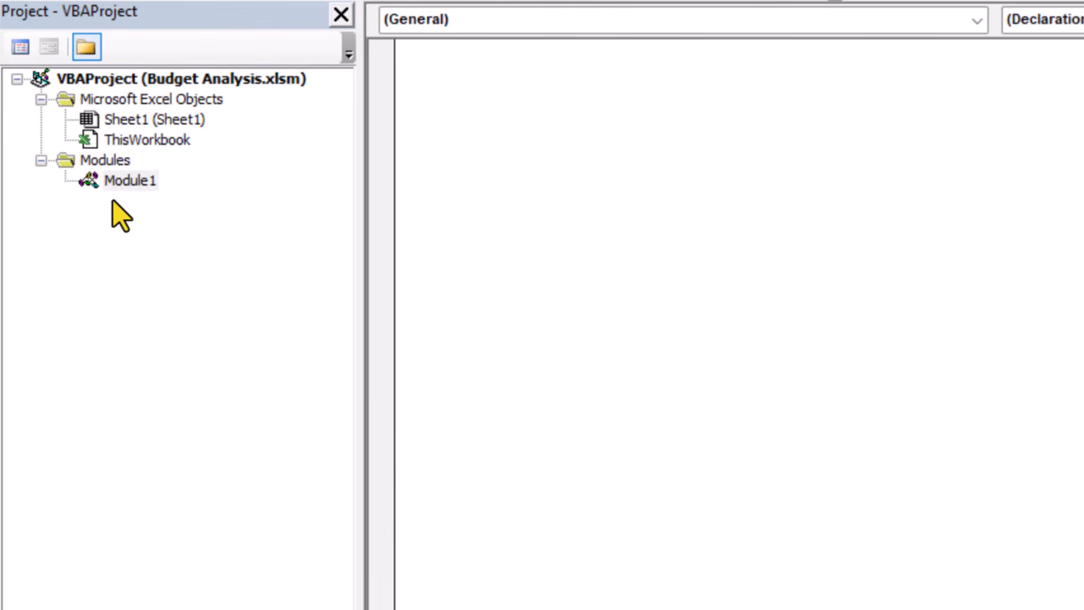
{"action": "double_click", "coordinate": [145, 183]}
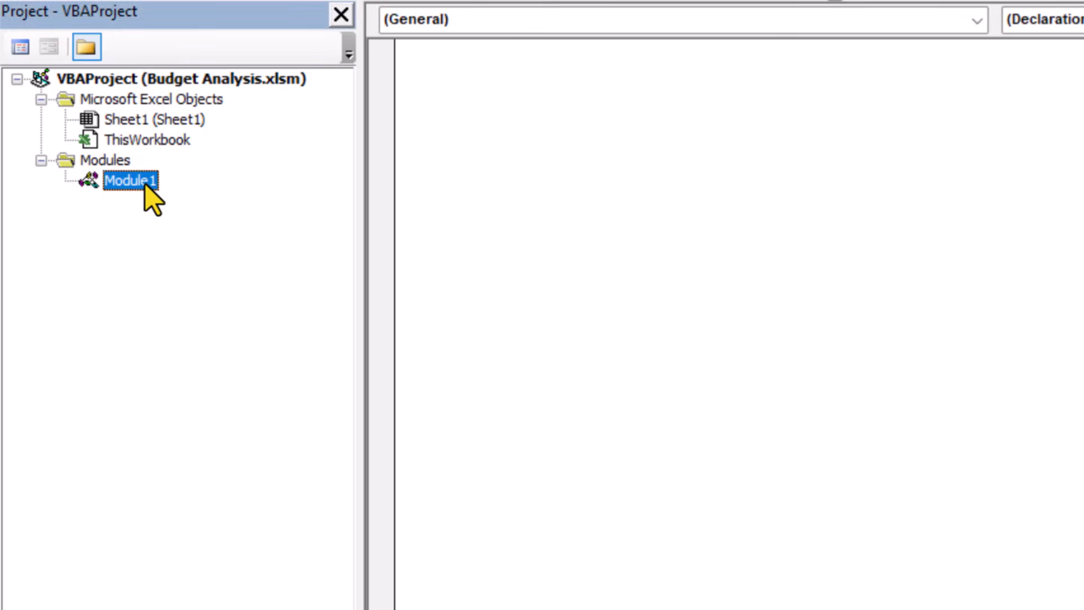
{"action": "right_click", "coordinate": [483, 109]}
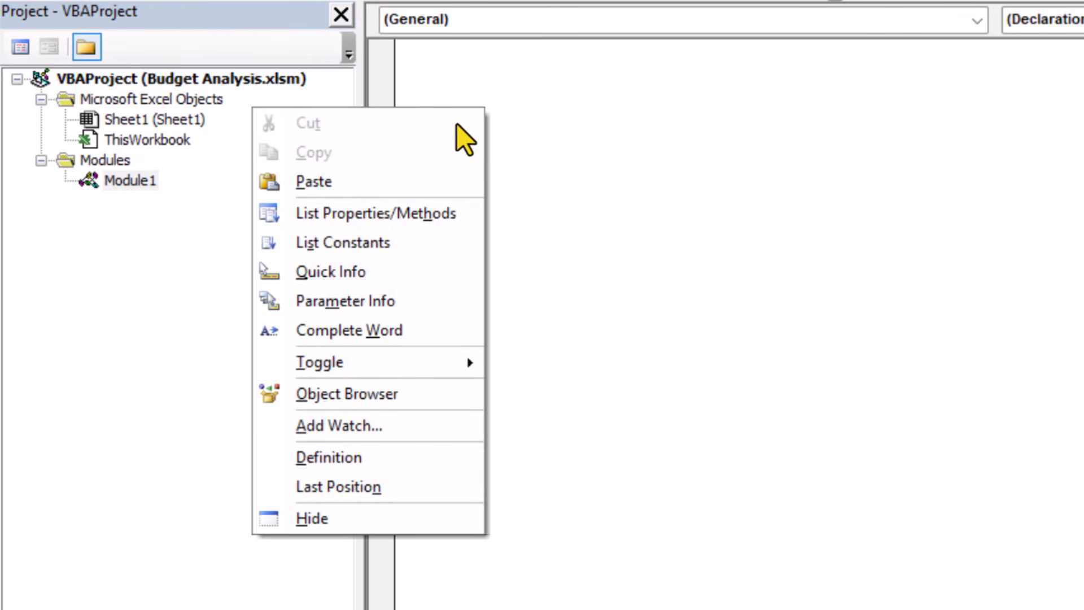
{"action": "left_click", "coordinate": [338, 185]}
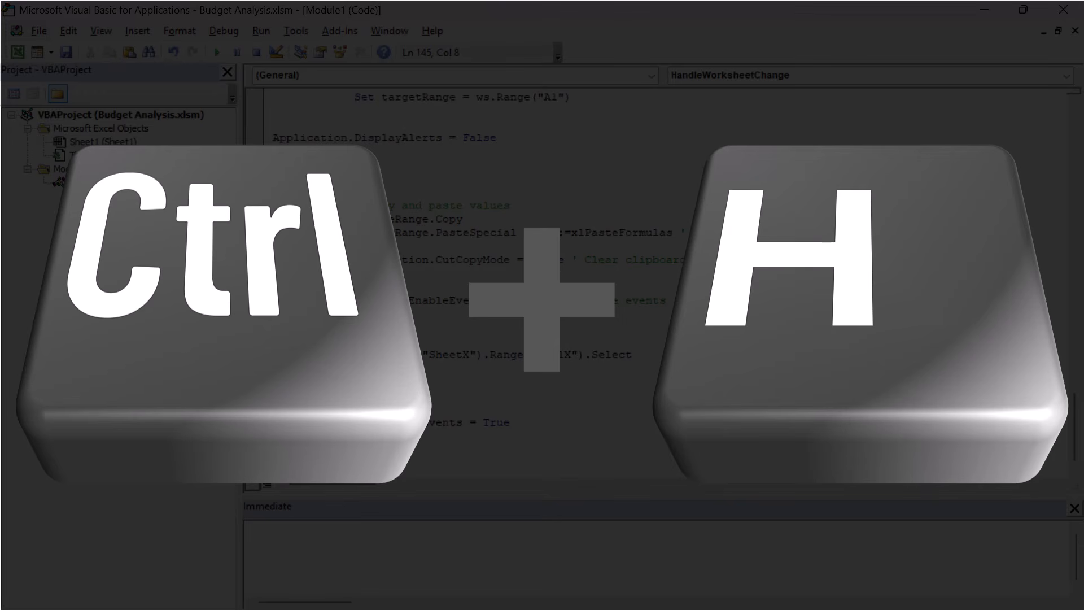
Step: Replace all occurrences of SheetX with the budget sheet's name, Sheet1, throughout the current module
{"action": "key", "text": "ctrl+h"}
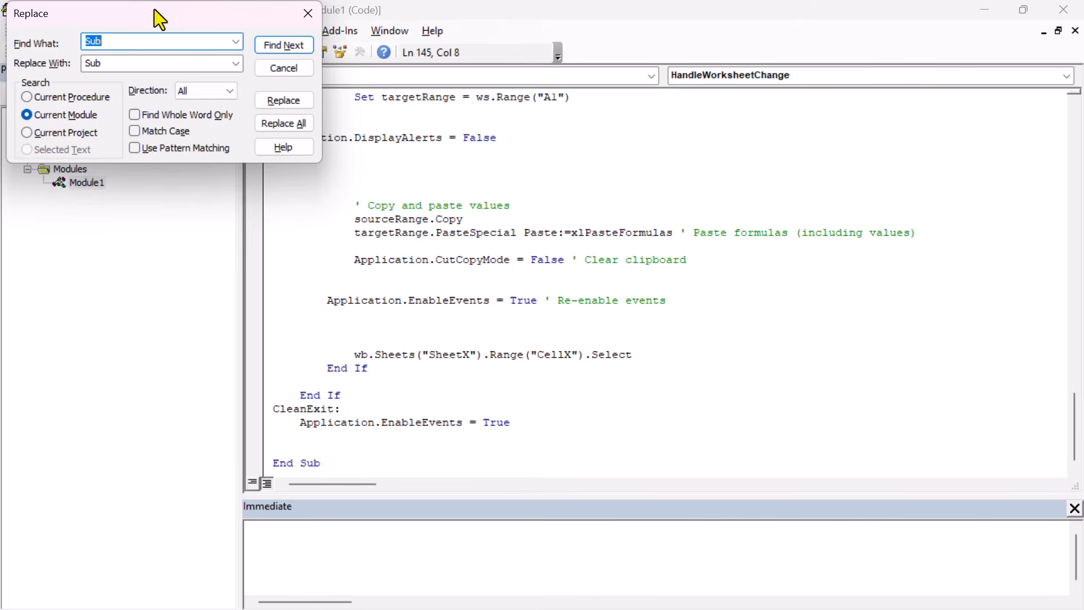
{"action": "left_click_drag", "start_coordinate": [160, 20], "coordinate": [411, 147]}
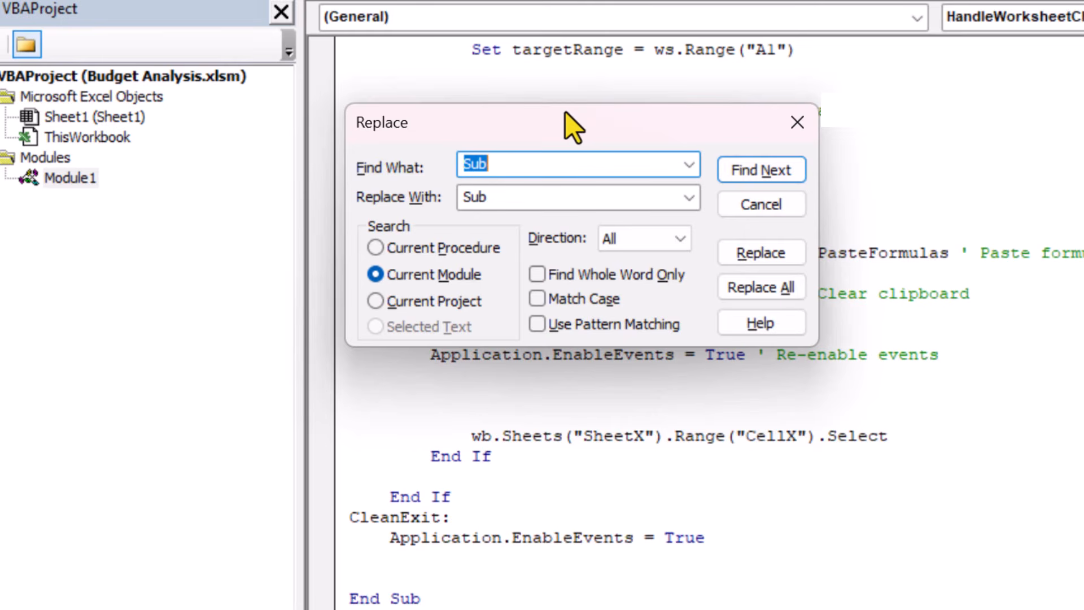
{"action": "left_click", "coordinate": [551, 165]}
{"action": "type", "text": "SheetX"}
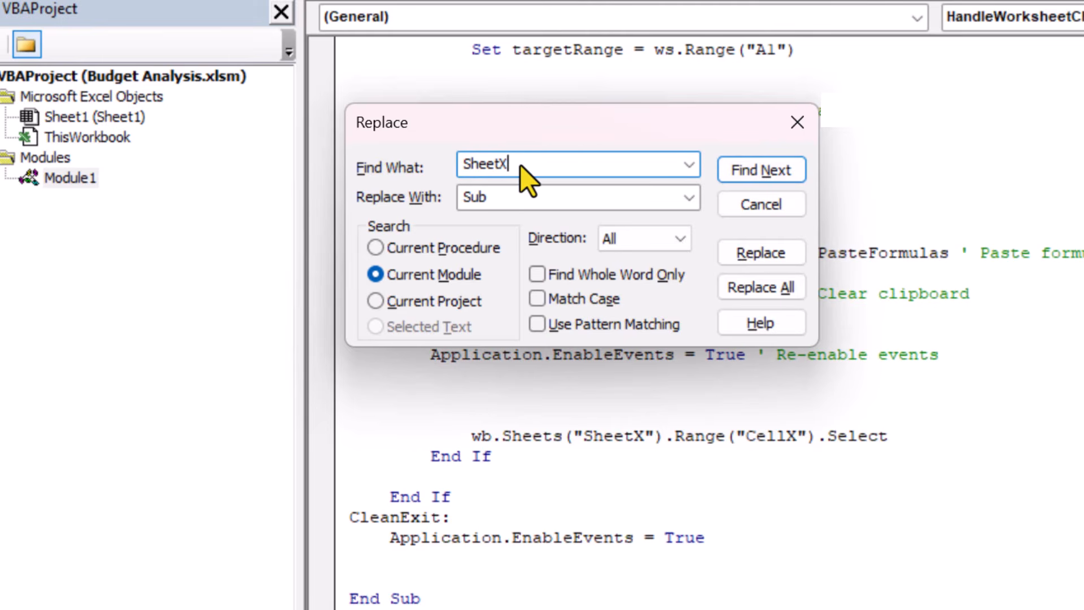
{"action": "double_click", "coordinate": [534, 205]}
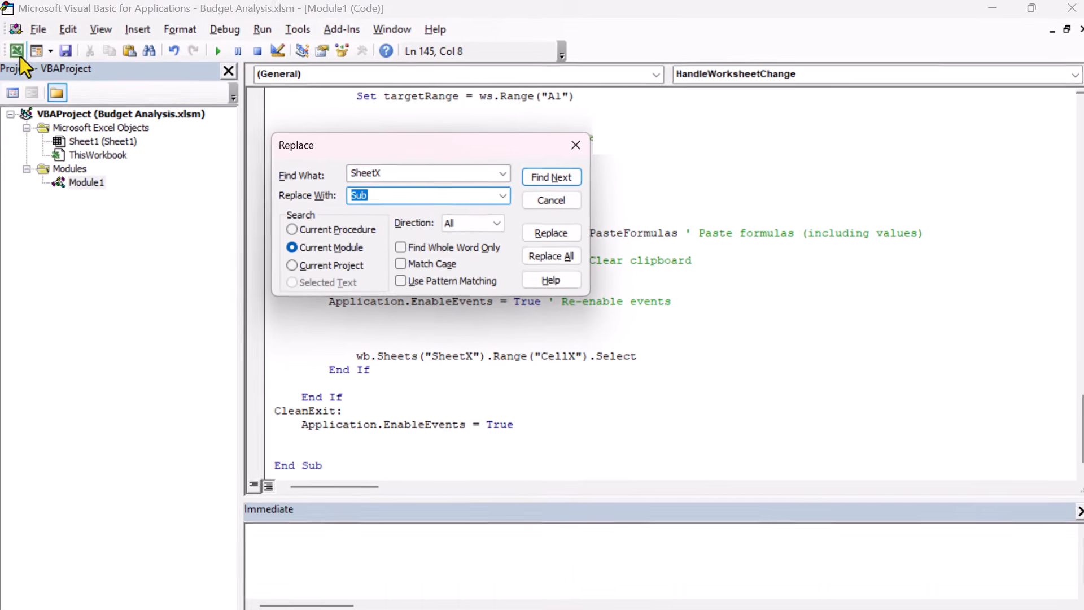
{"action": "left_click", "coordinate": [19, 55]}
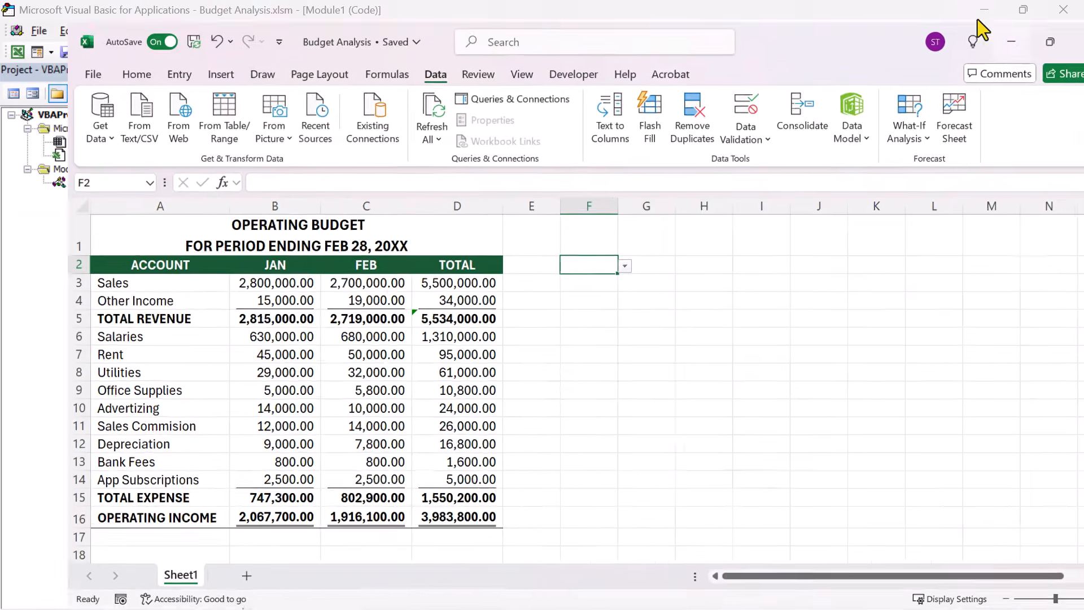
{"action": "key", "text": "alt+F11"}
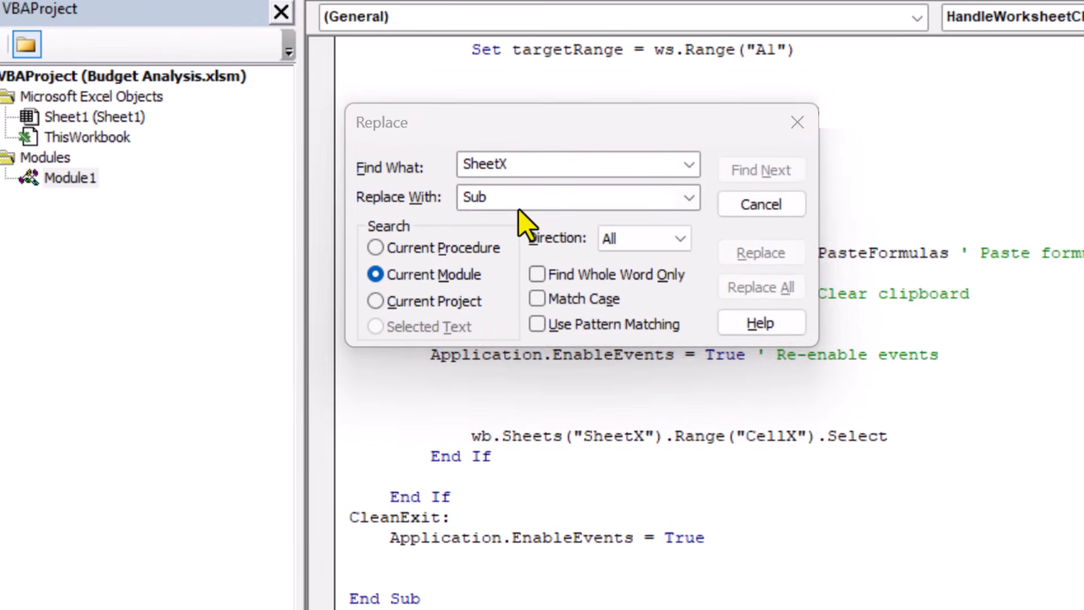
{"action": "type", "text": "Sheet1"}
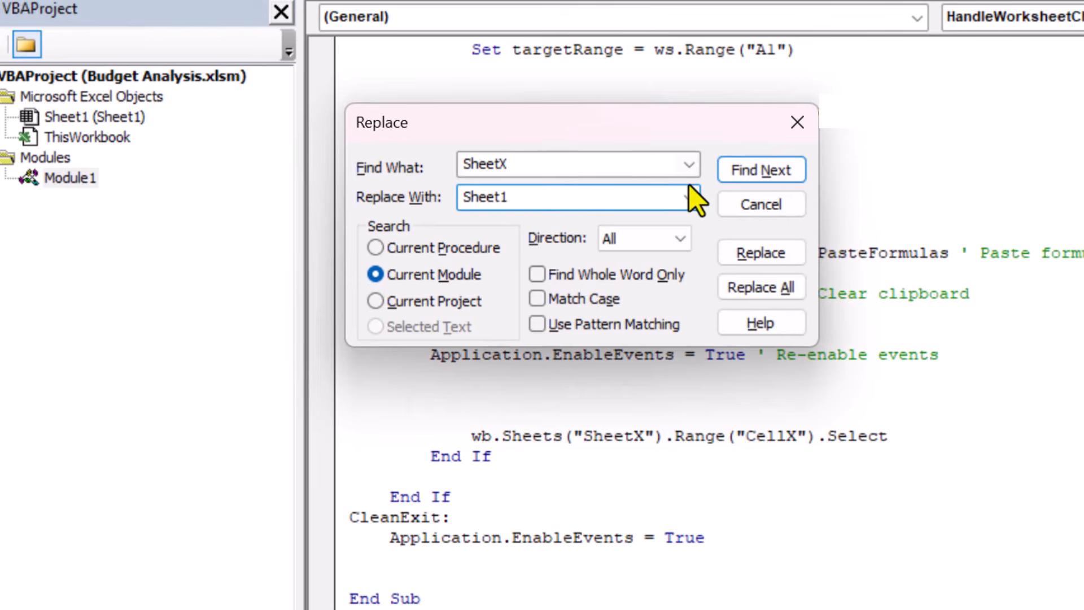
{"action": "left_click", "coordinate": [765, 289]}
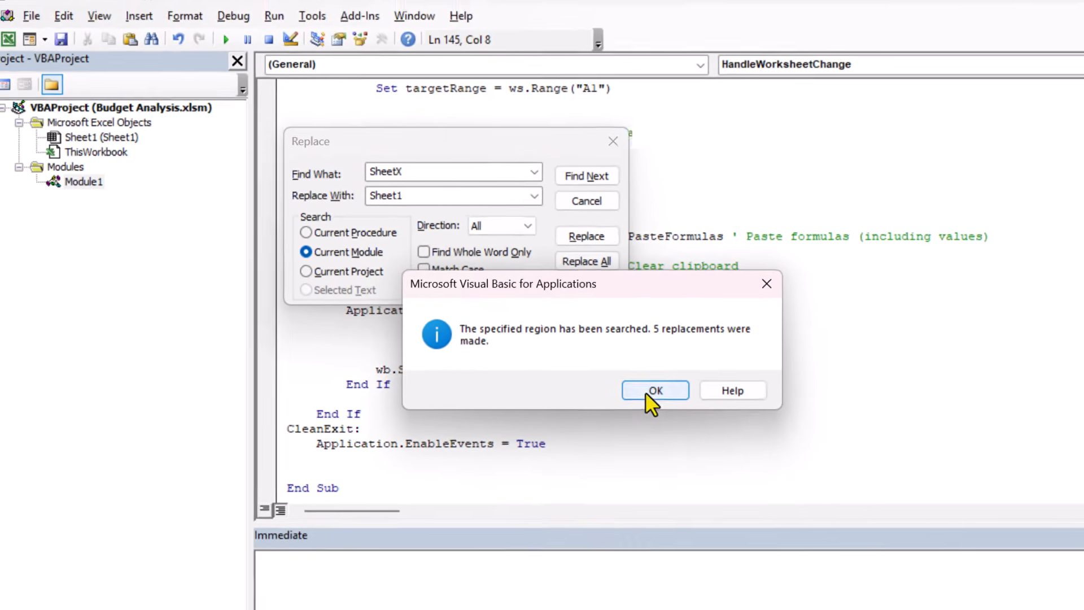
{"action": "left_click", "coordinate": [856, 464]}
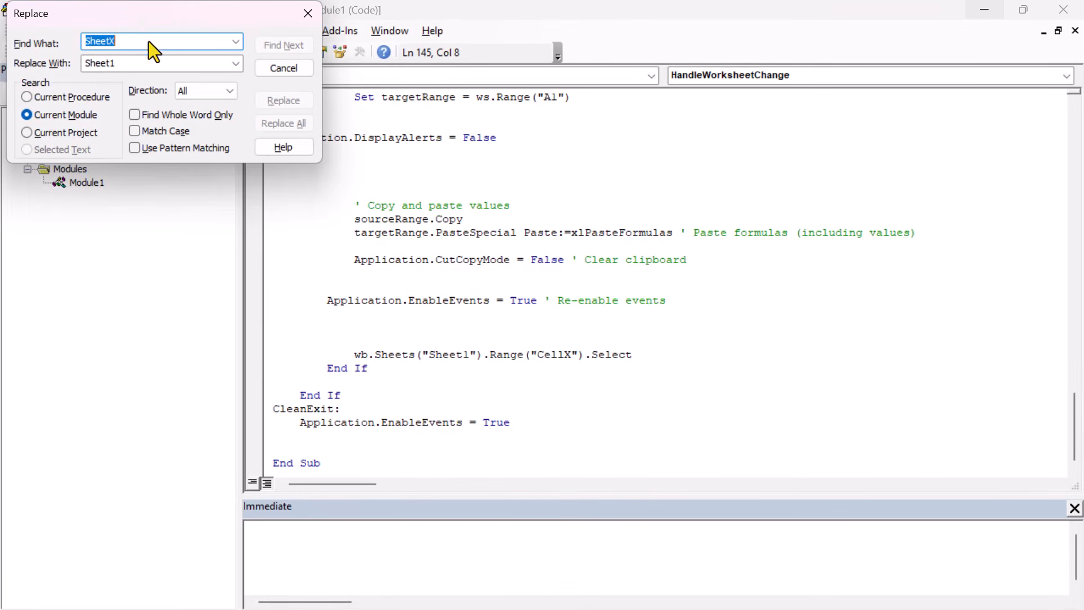
Step: Replace all occurrences of AreaX in the current module with the budget table's range, A1:D16
{"action": "left_click_drag", "start_coordinate": [133, 14], "coordinate": [272, 209]}
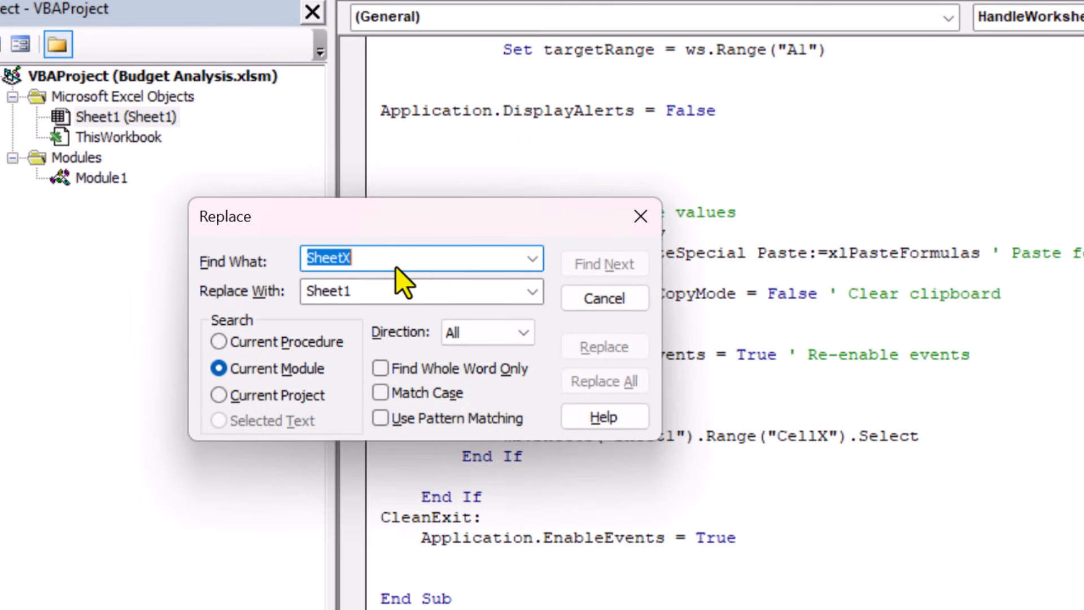
{"action": "type", "text": "AreaX"}
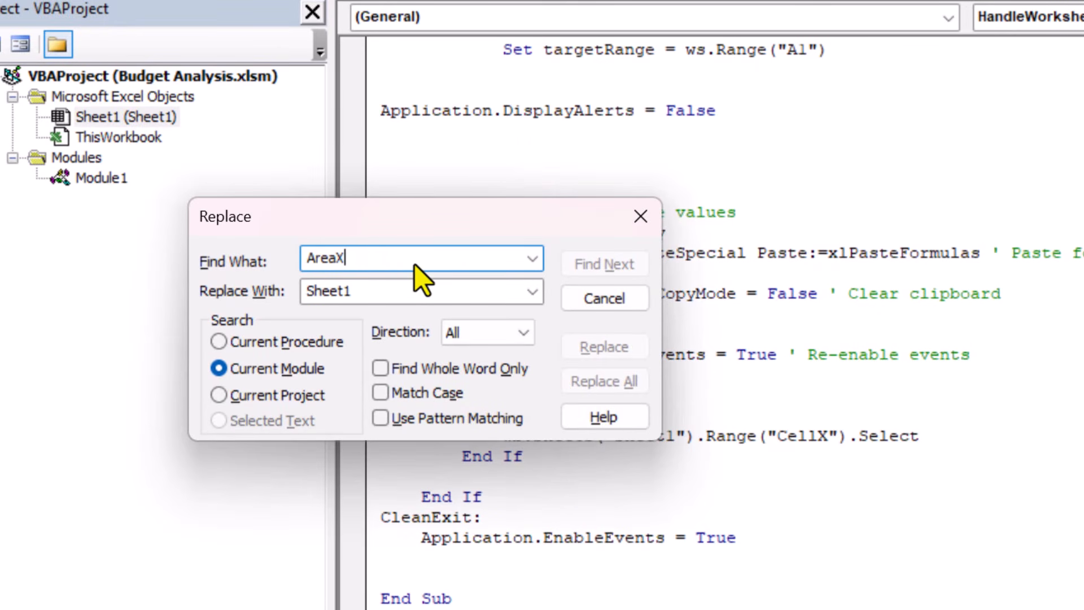
{"action": "key", "text": "Tab"}
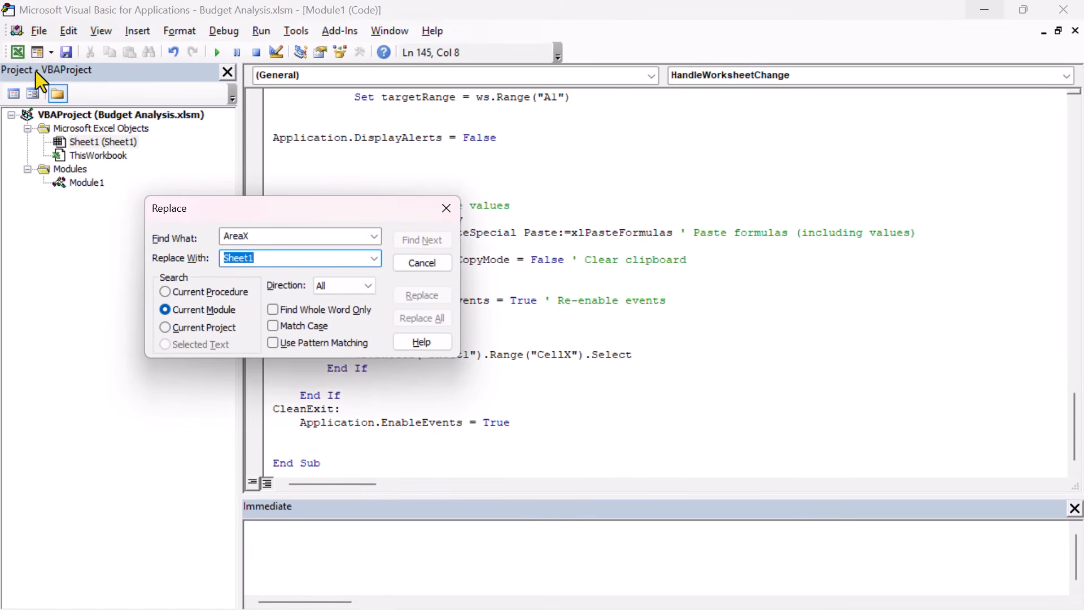
{"action": "left_click", "coordinate": [18, 53]}
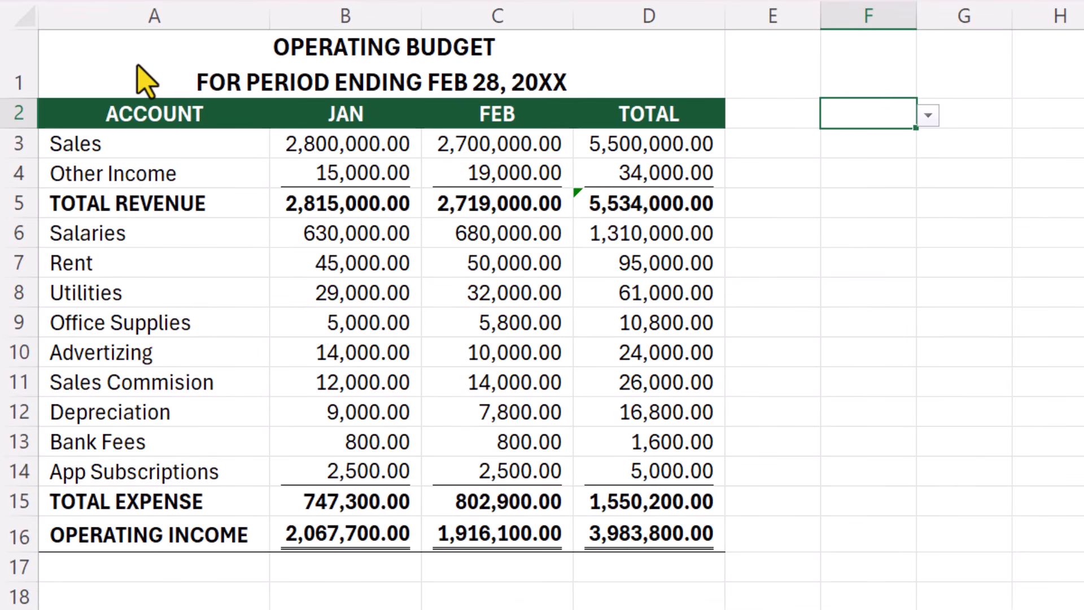
{"action": "left_click_drag", "start_coordinate": [132, 96], "coordinate": [624, 534]}
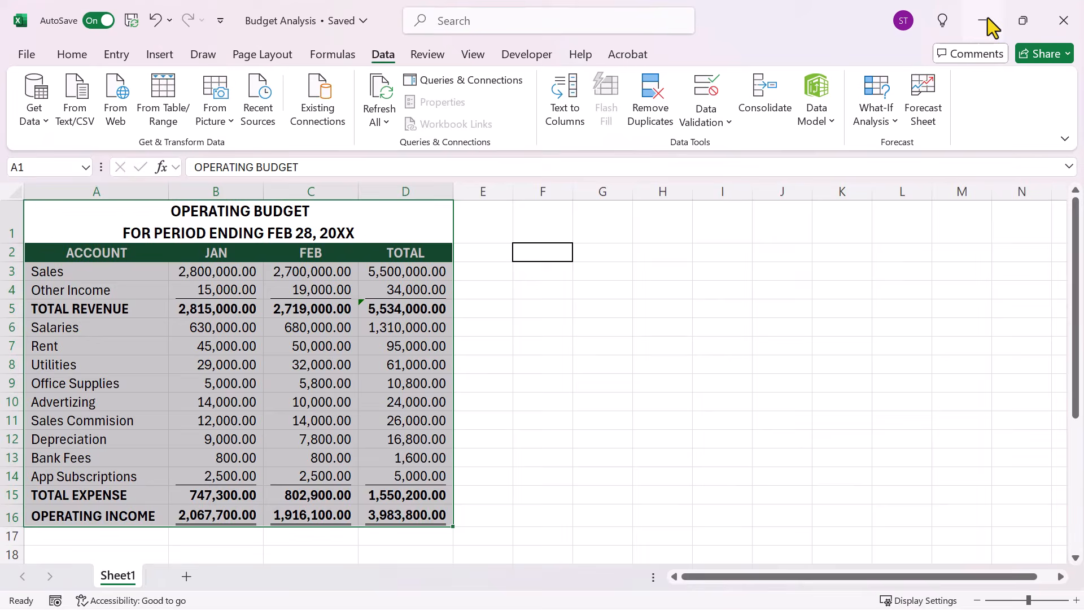
{"action": "left_click", "coordinate": [987, 18]}
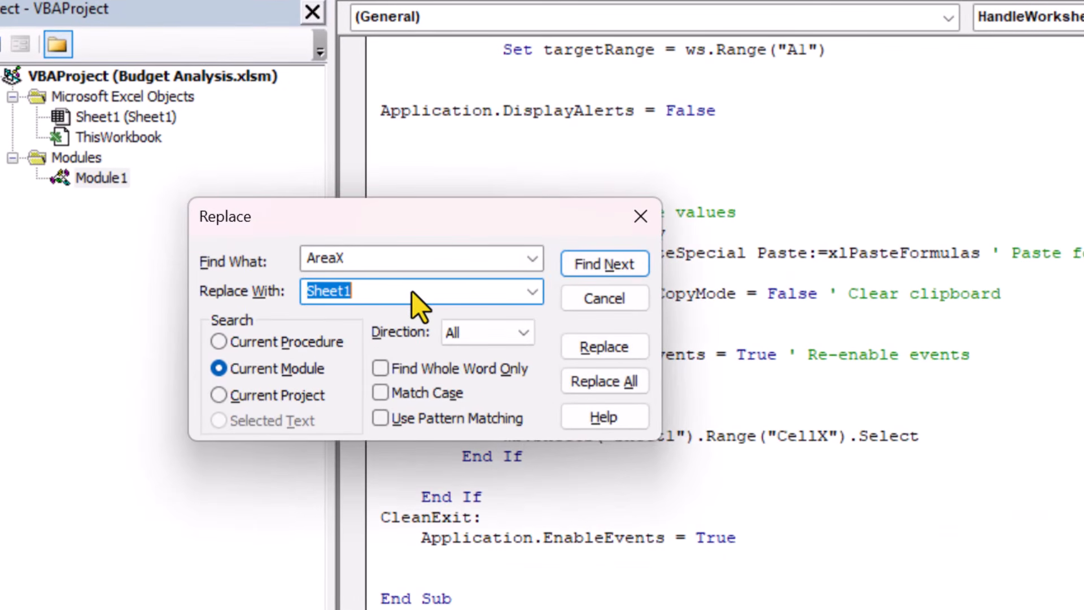
{"action": "type", "text": "A1:D"}
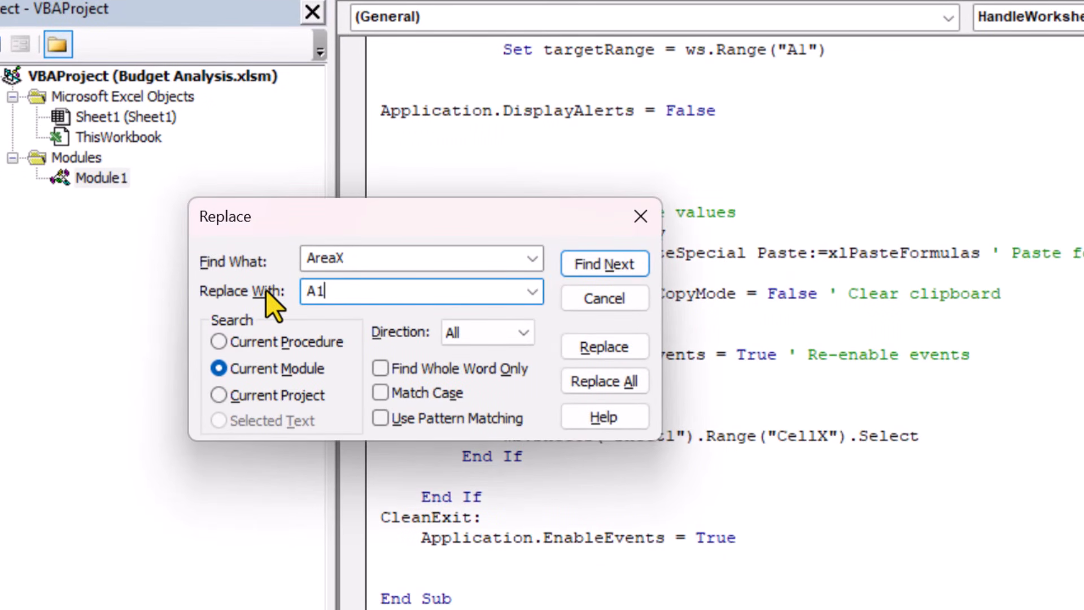
{"action": "type", "text": "16"}
{"action": "left_click", "coordinate": [623, 382]}
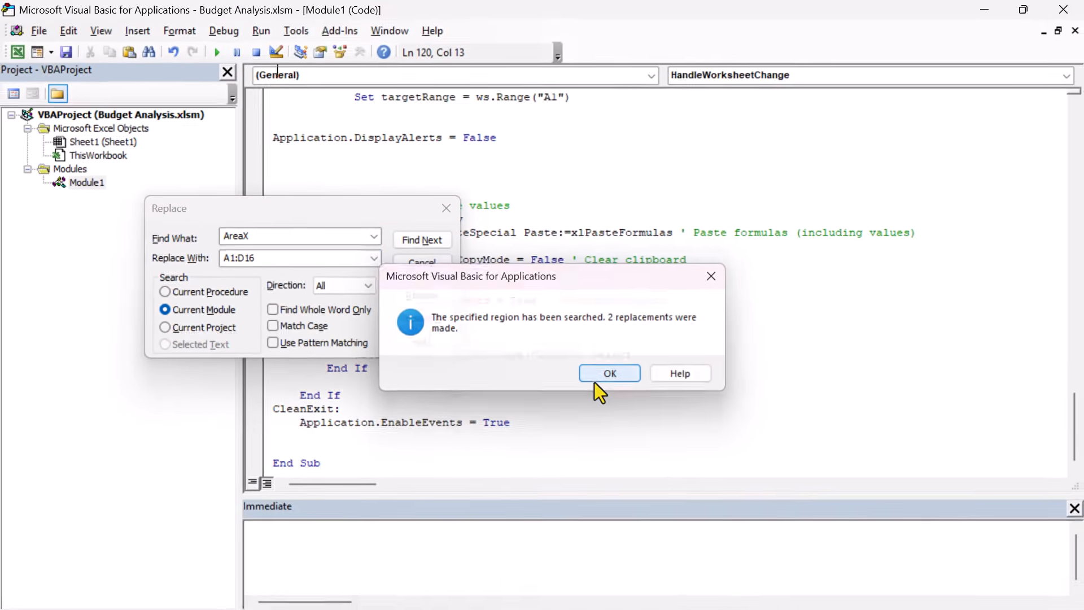
{"action": "left_click", "coordinate": [762, 439]}
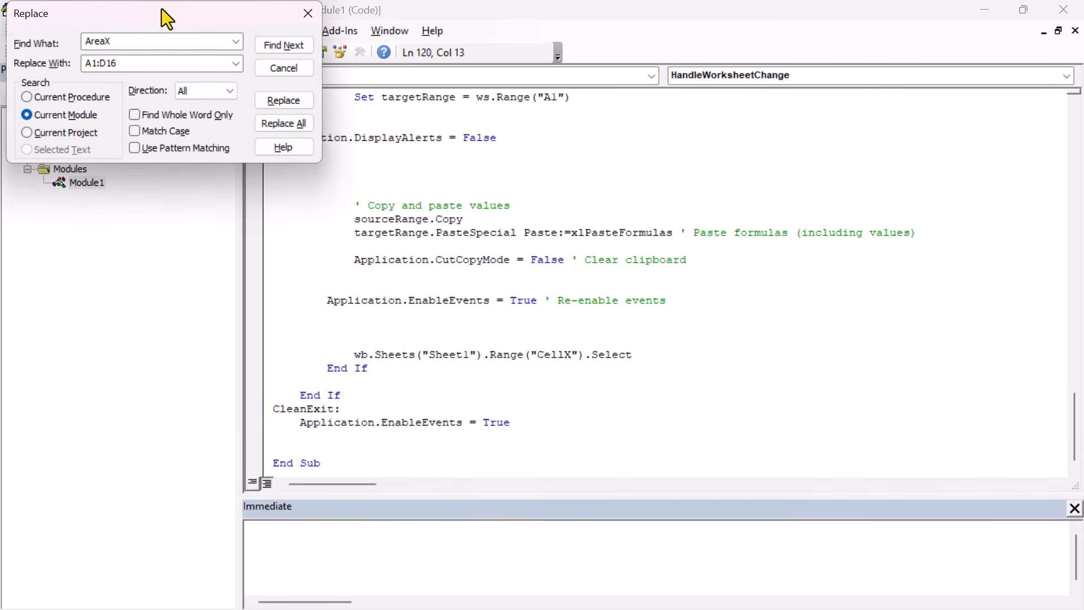
Step: Replace all occurrences of CellX in the current module with the dropdown cell F2 and close the replace dialog
{"action": "left_click_drag", "start_coordinate": [162, 10], "coordinate": [281, 193]}
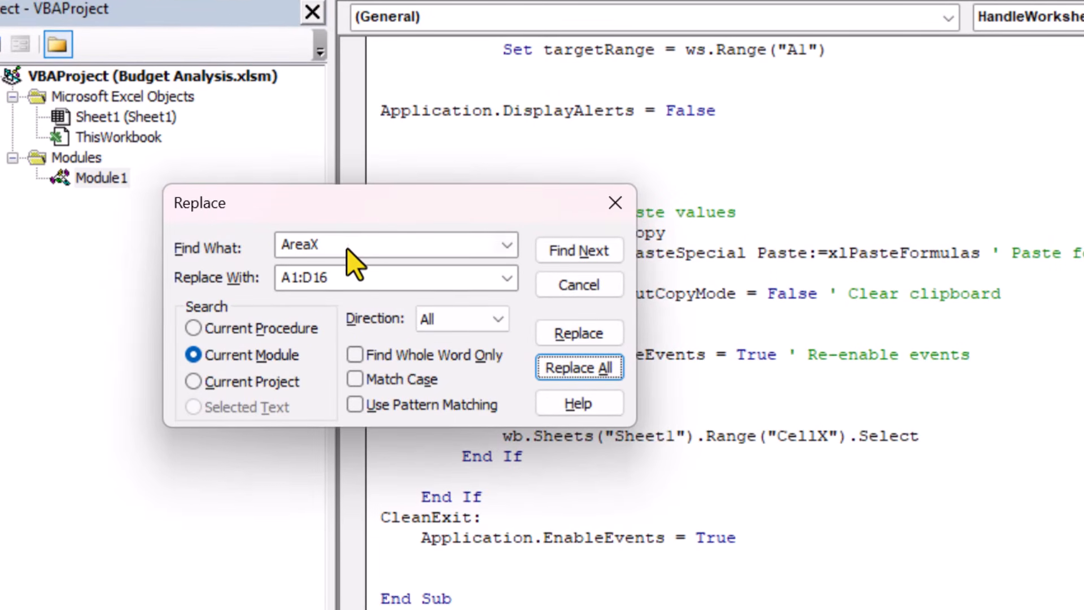
{"action": "double_click", "coordinate": [346, 249]}
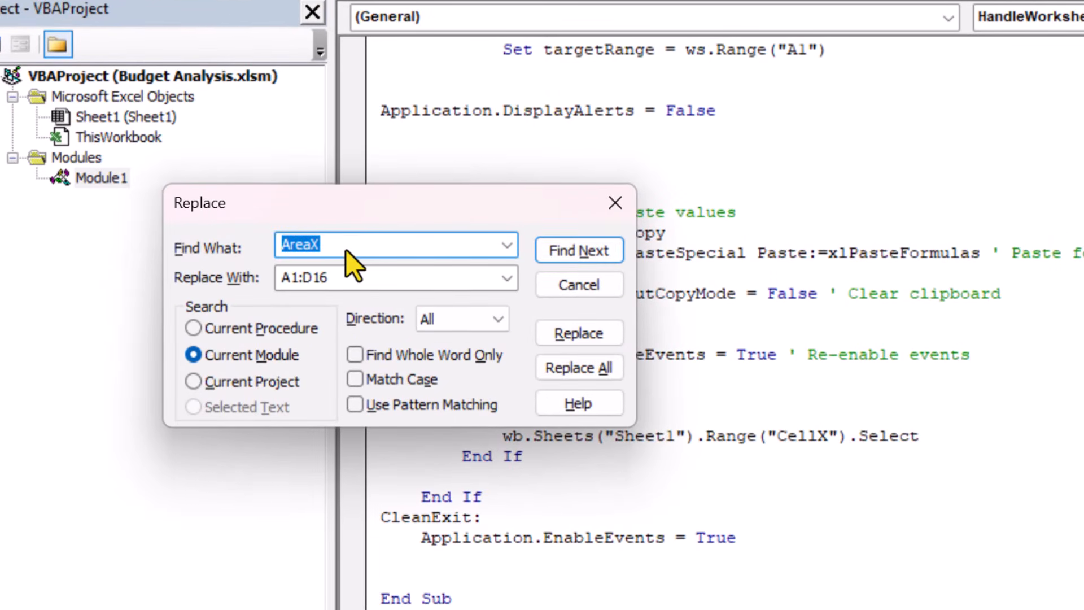
{"action": "type", "text": "CellX"}
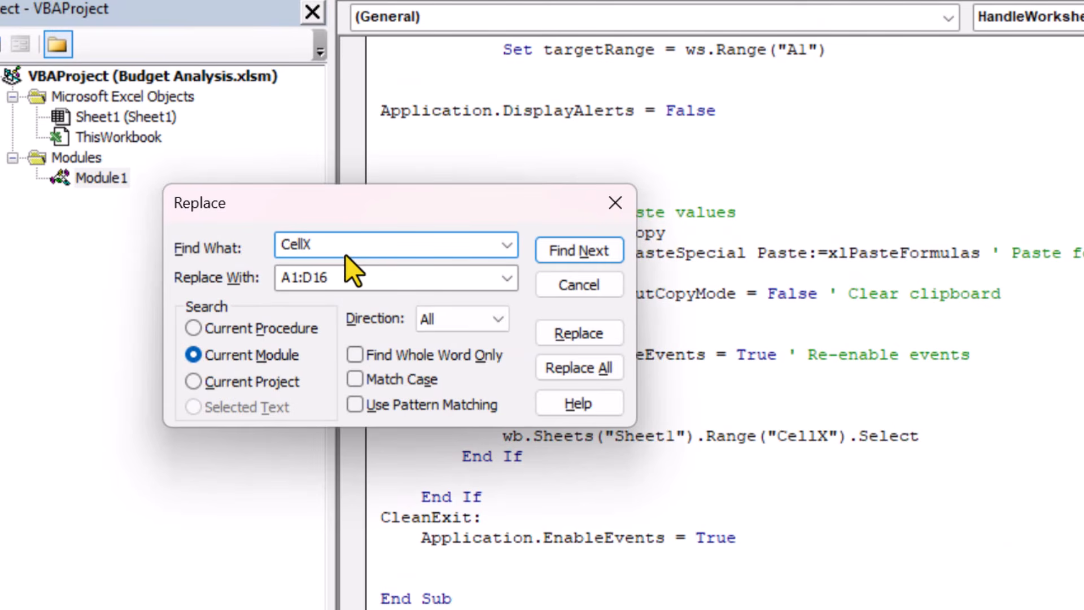
{"action": "key", "text": "Tab"}
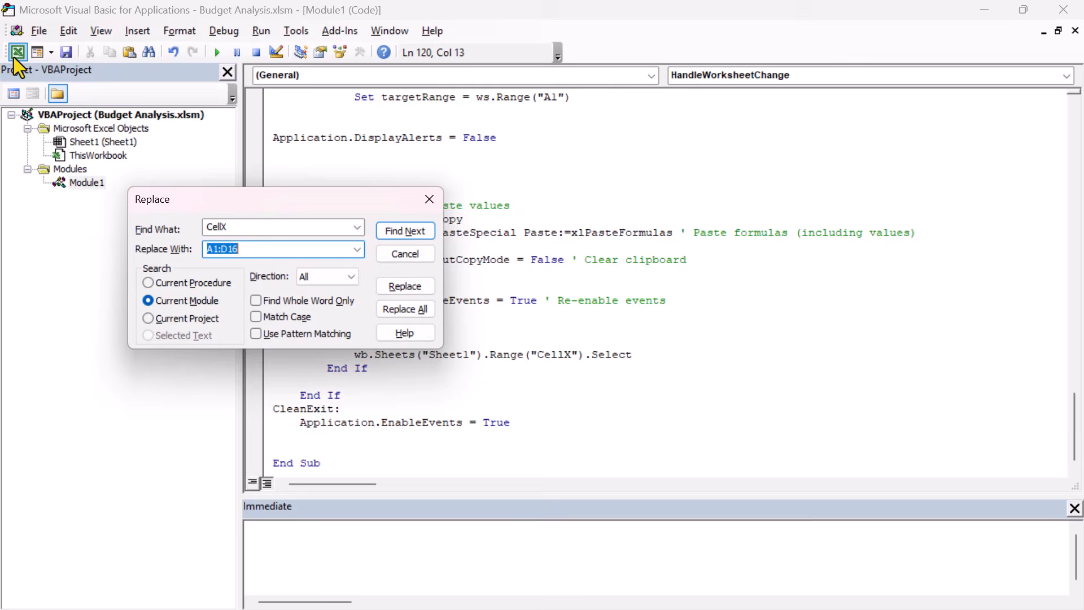
{"action": "left_click", "coordinate": [14, 56]}
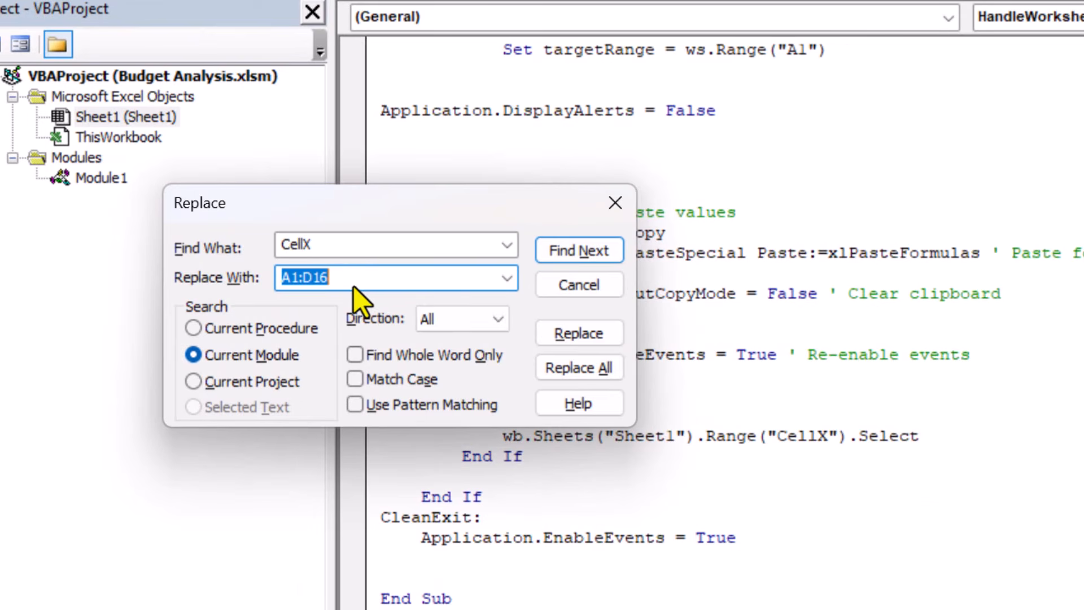
{"action": "type", "text": "F2"}
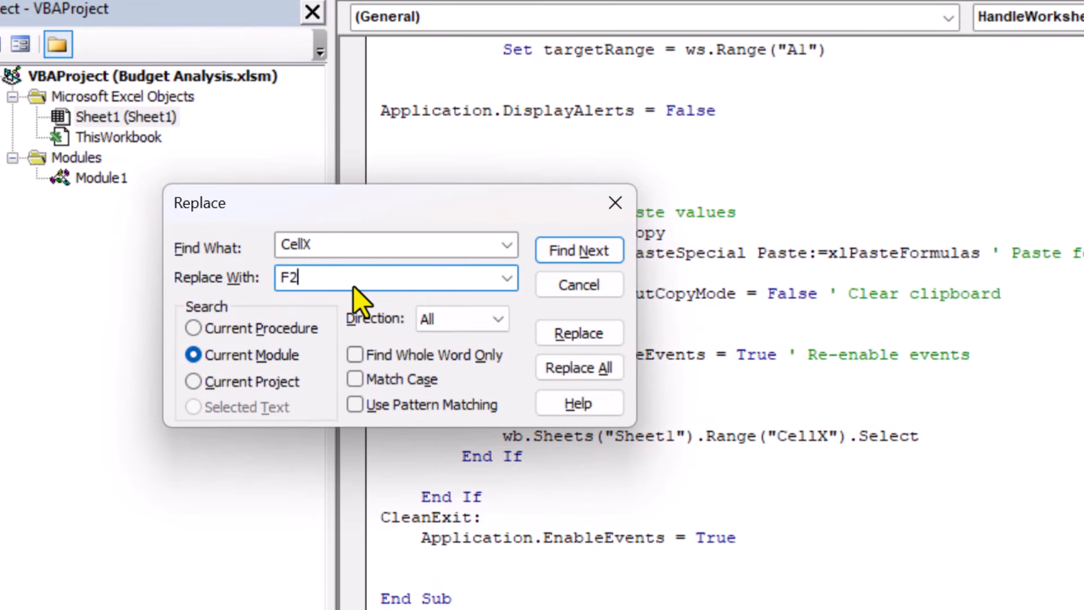
{"action": "left_click", "coordinate": [607, 377]}
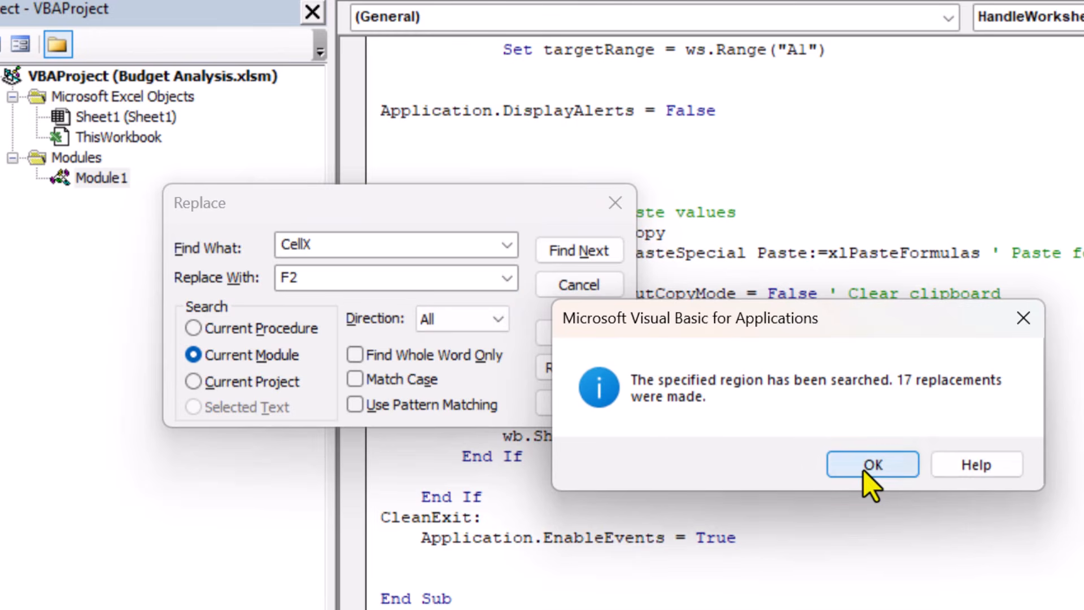
{"action": "left_click", "coordinate": [863, 470]}
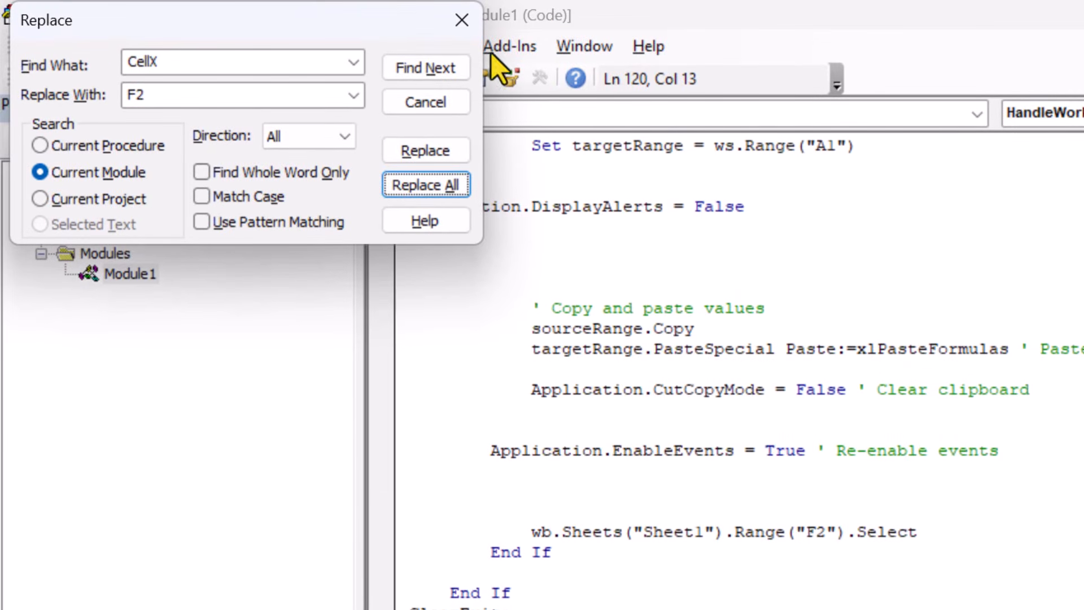
{"action": "left_click", "coordinate": [469, 24]}
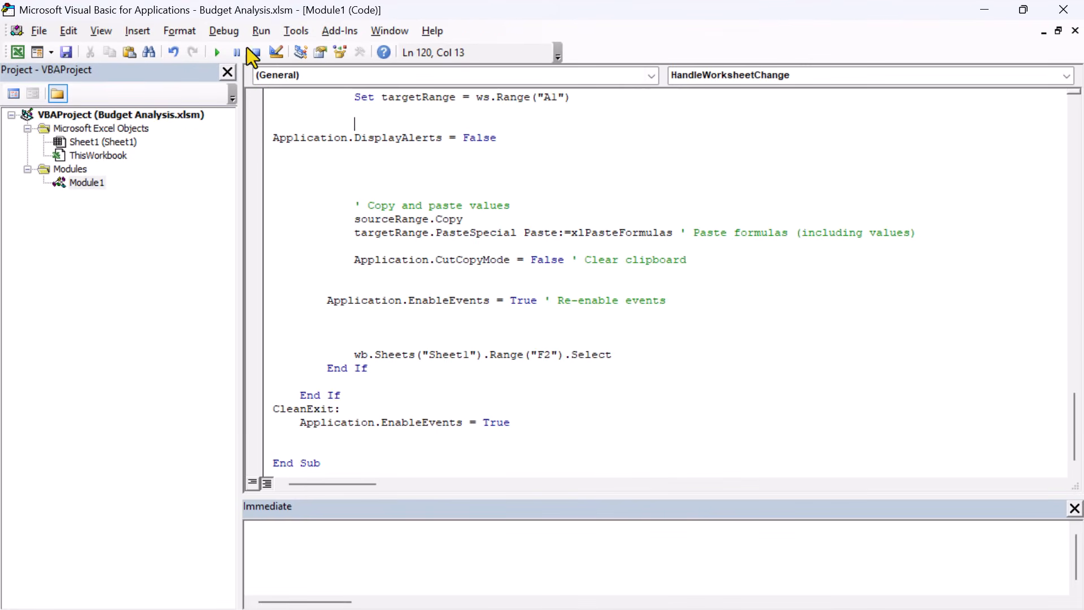
Step: Switch back to the Excel workbook and draw a rounded rectangle about 1.24" wide and 0.55" high below cell F2
{"action": "left_click", "coordinate": [984, 10]}
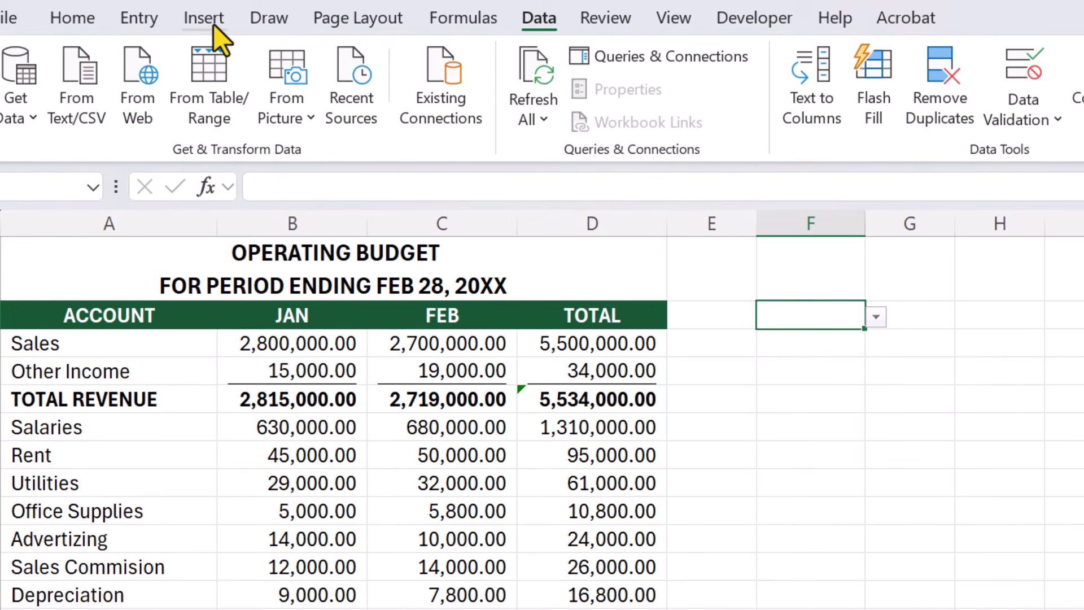
{"action": "left_click", "coordinate": [210, 28]}
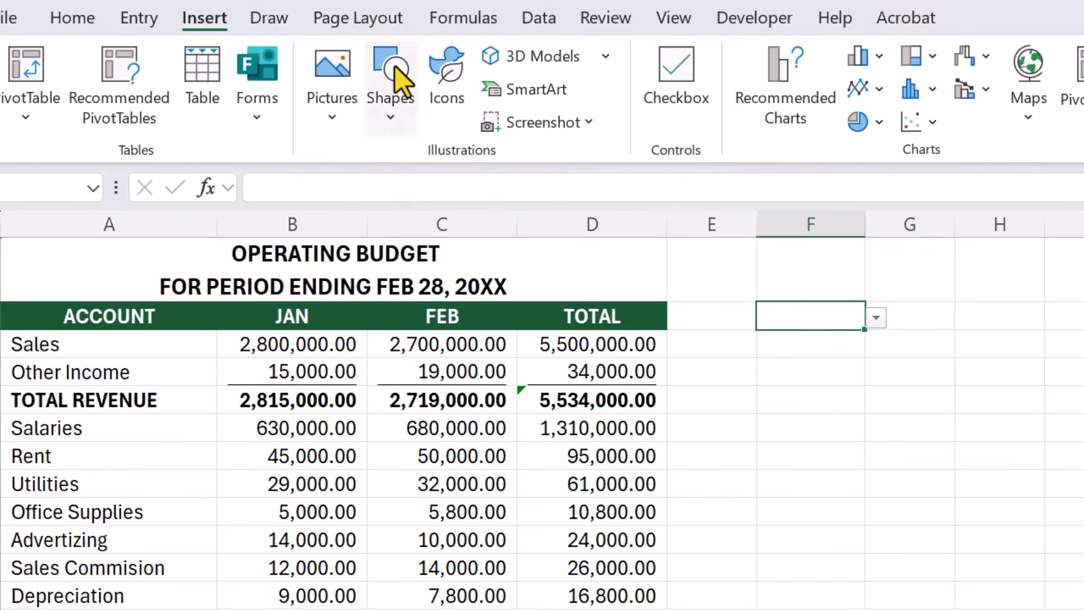
{"action": "left_click", "coordinate": [392, 122]}
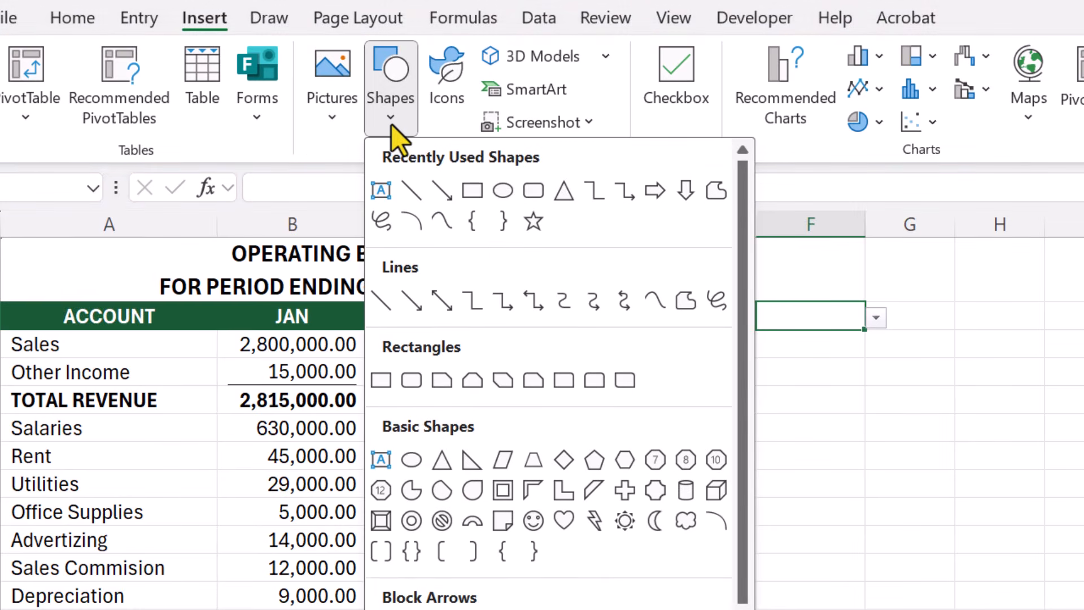
{"action": "left_click", "coordinate": [412, 380]}
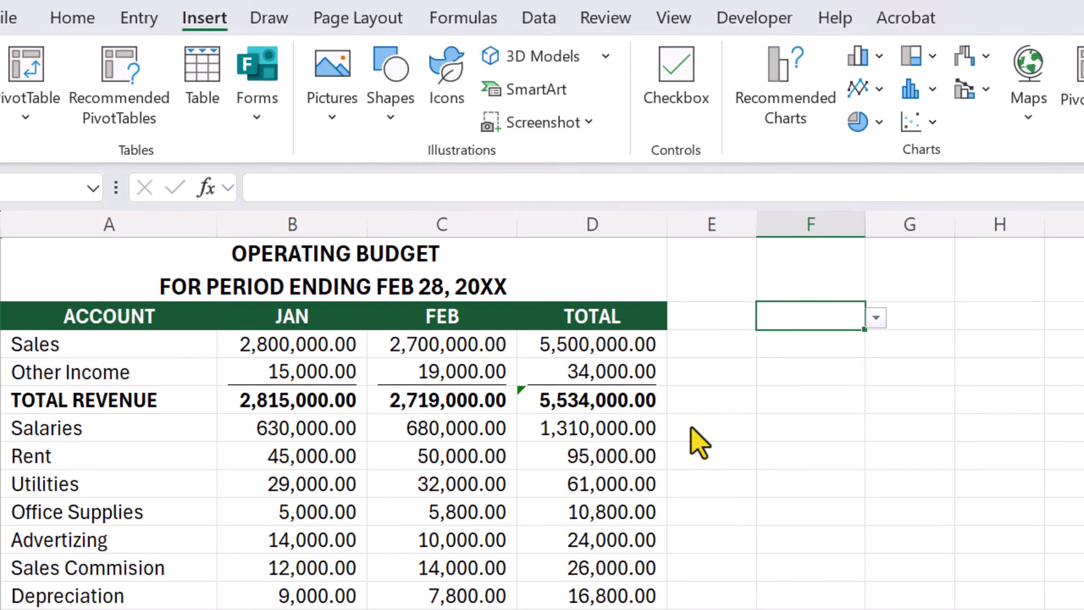
{"action": "left_click_drag", "start_coordinate": [756, 387], "coordinate": [922, 458]}
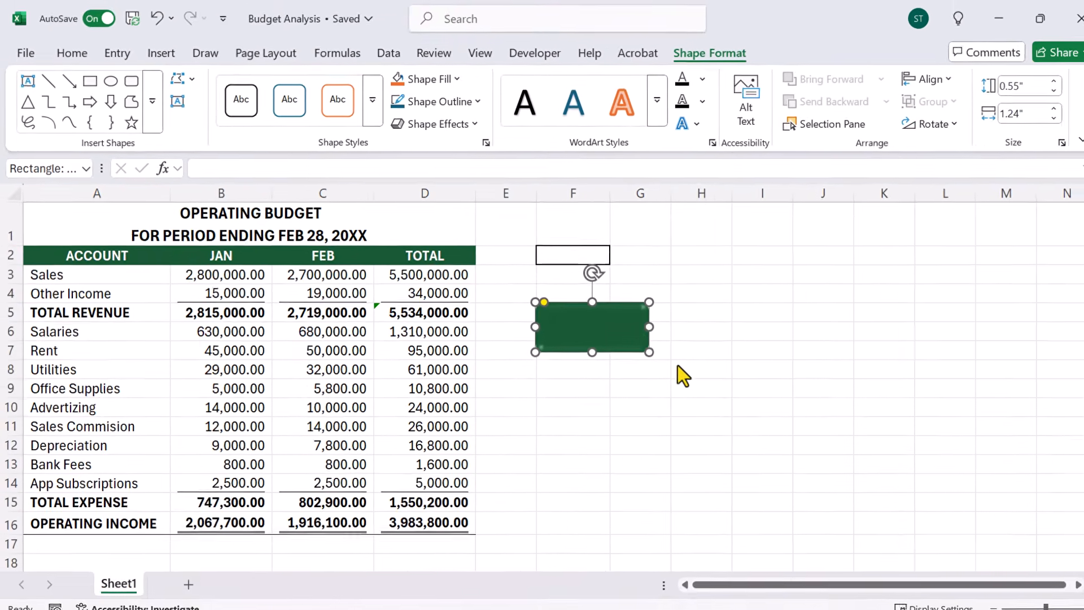
Step: Assign the SaveScenario macro to the green rounded rectangle and deselect the shape
{"action": "right_click", "coordinate": [553, 324]}
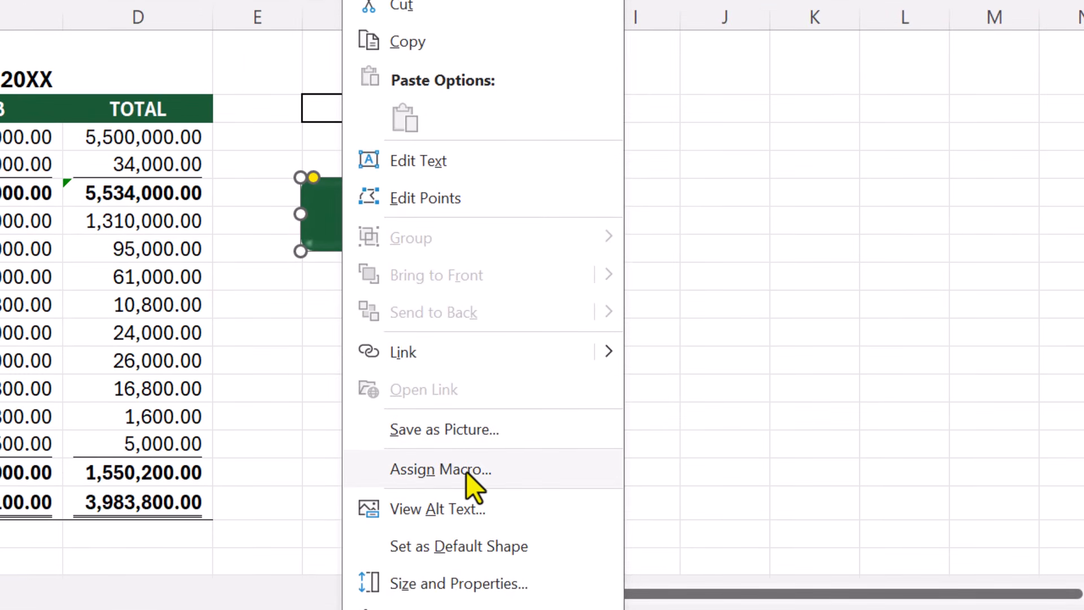
{"action": "left_click", "coordinate": [503, 470]}
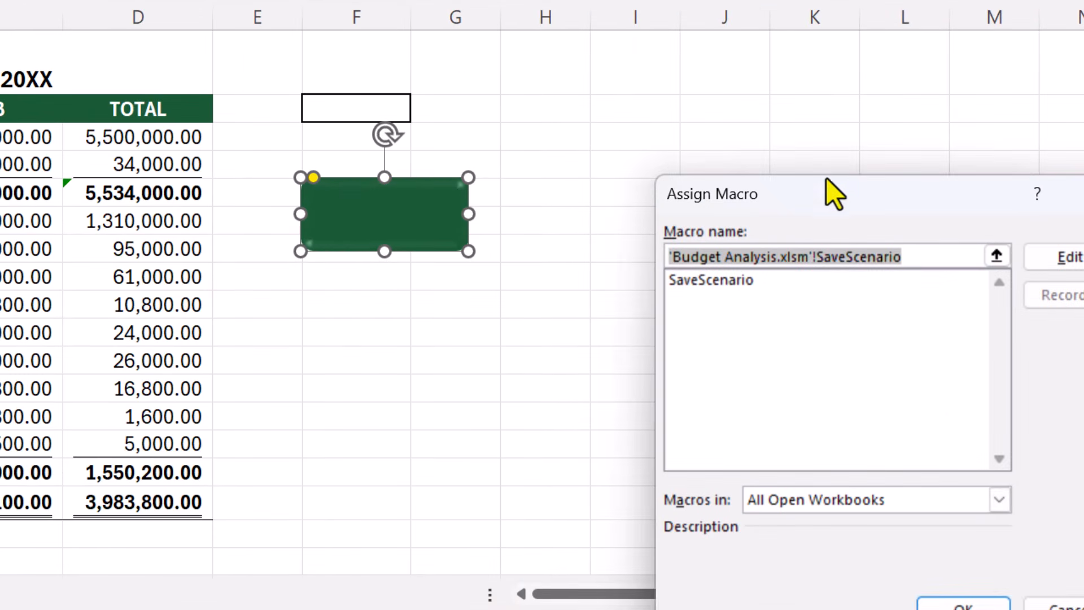
{"action": "left_click_drag", "start_coordinate": [827, 179], "coordinate": [699, 39]}
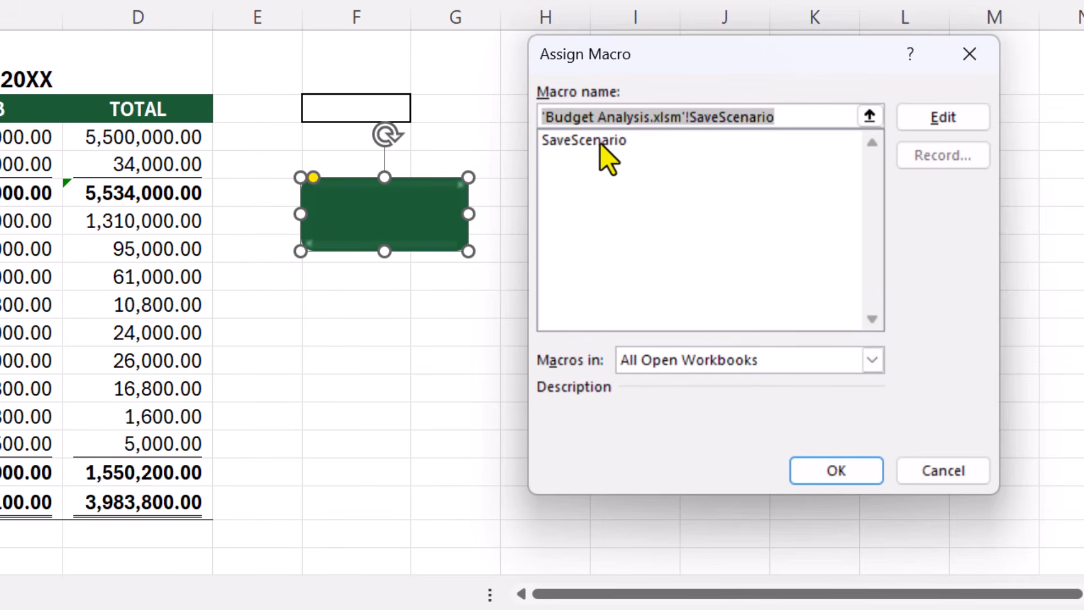
{"action": "left_click", "coordinate": [620, 143]}
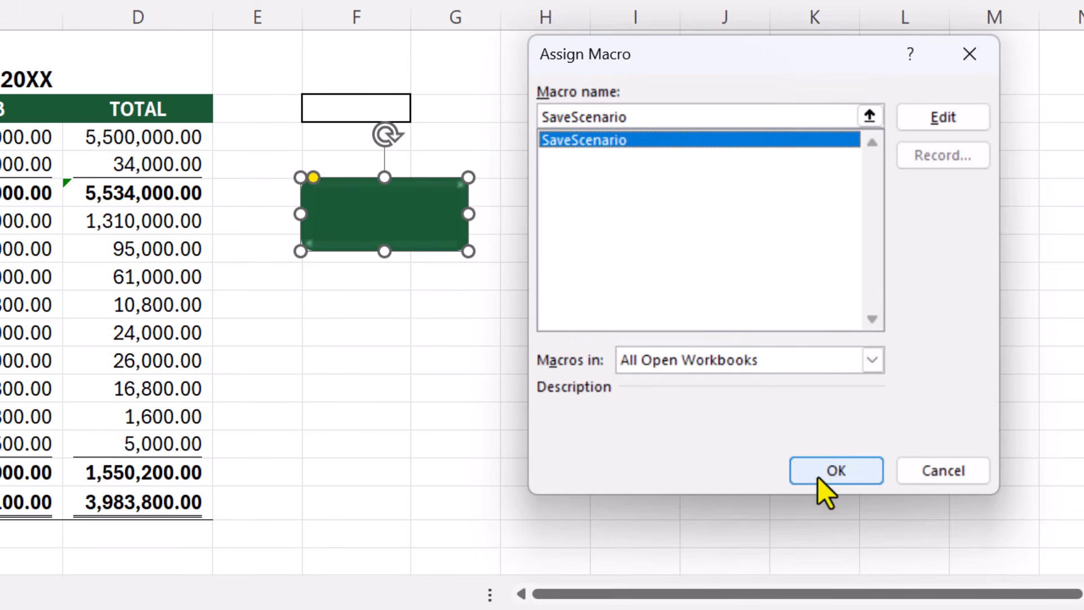
{"action": "left_click", "coordinate": [864, 473]}
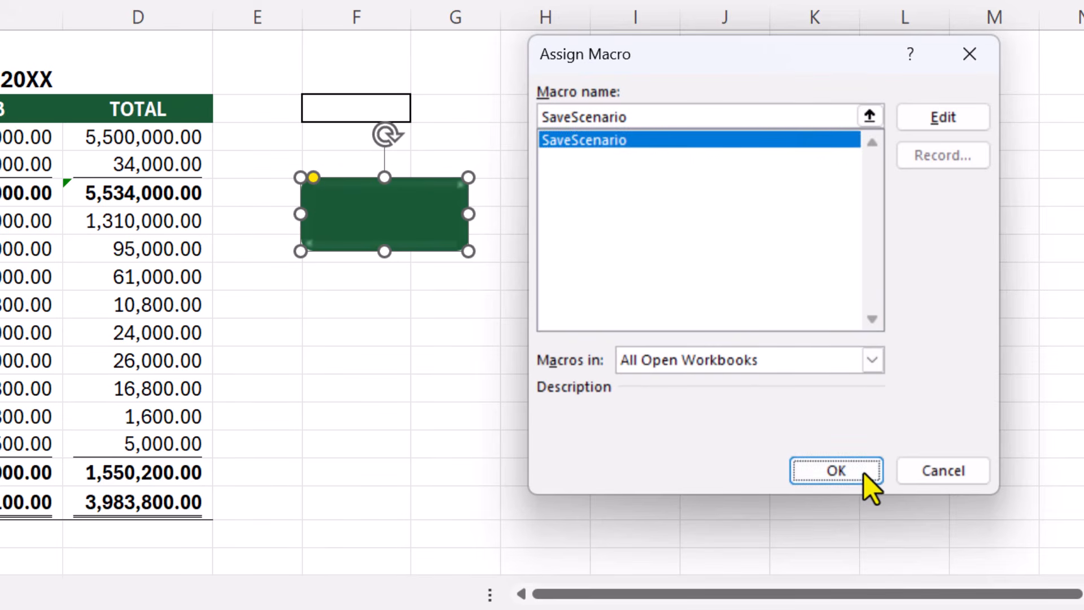
{"action": "left_click", "coordinate": [360, 310]}
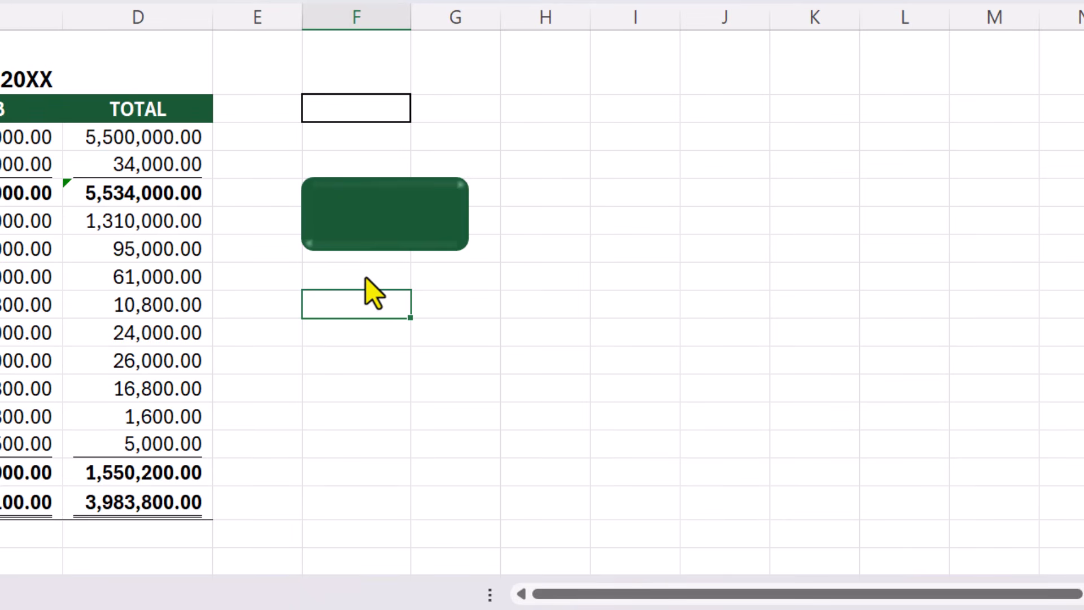
Step: Shrink the rounded rectangle and move it beside the scenario dropdown, across columns G and H at row 2
{"action": "right_click", "coordinate": [374, 202]}
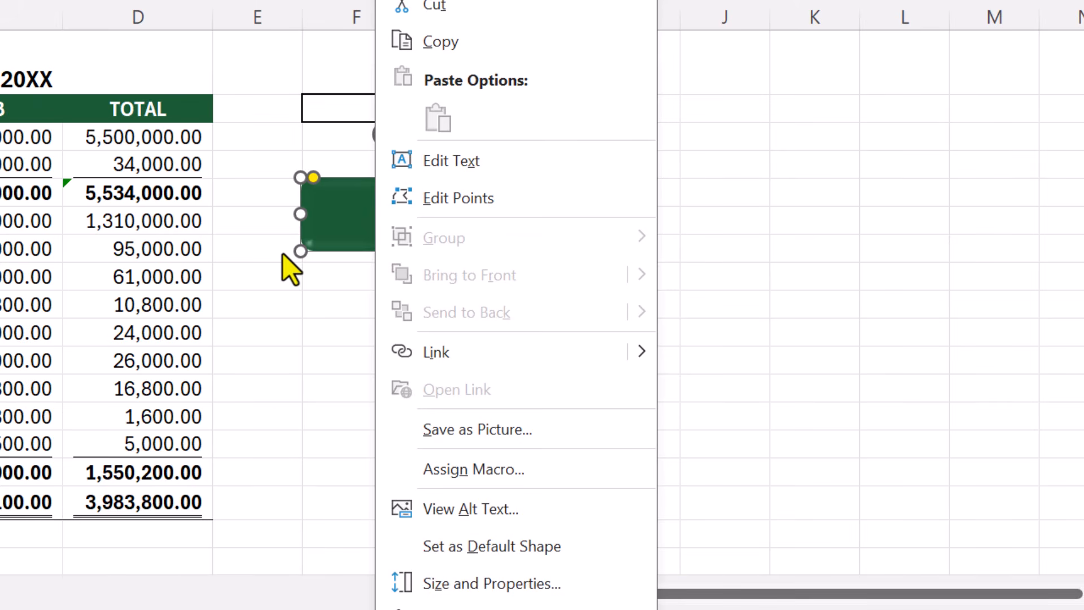
{"action": "key", "text": "Escape"}
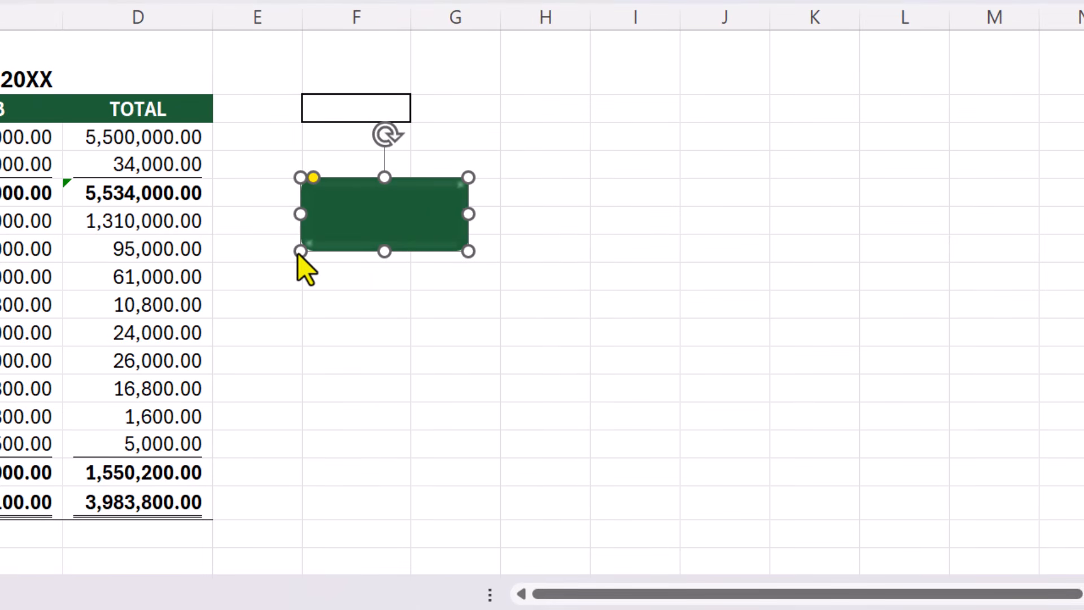
{"action": "left_click_drag", "start_coordinate": [298, 252], "coordinate": [355, 227]}
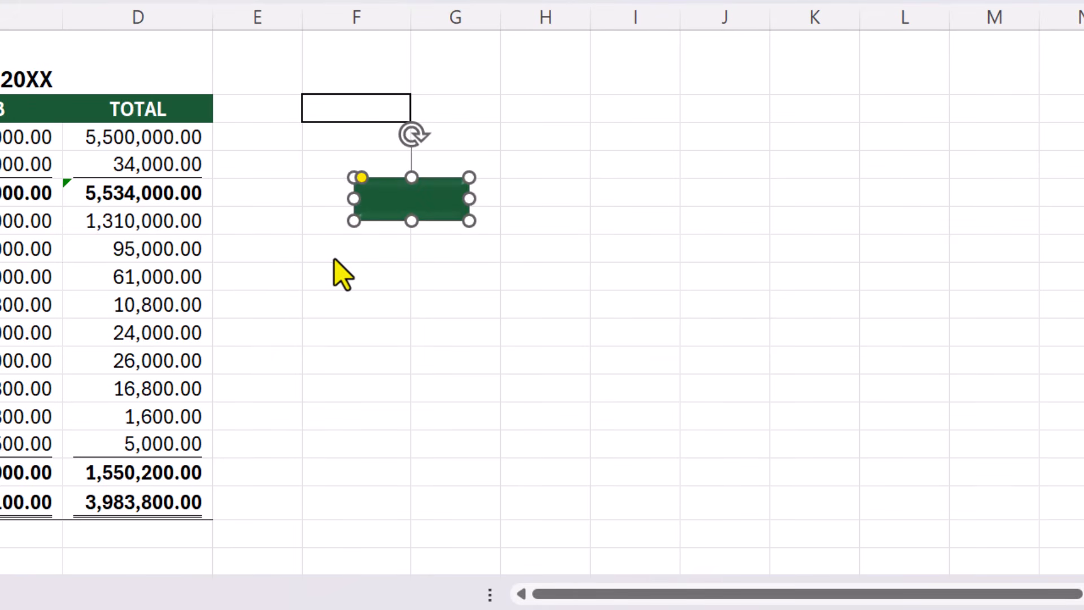
{"action": "right_click", "coordinate": [402, 203]}
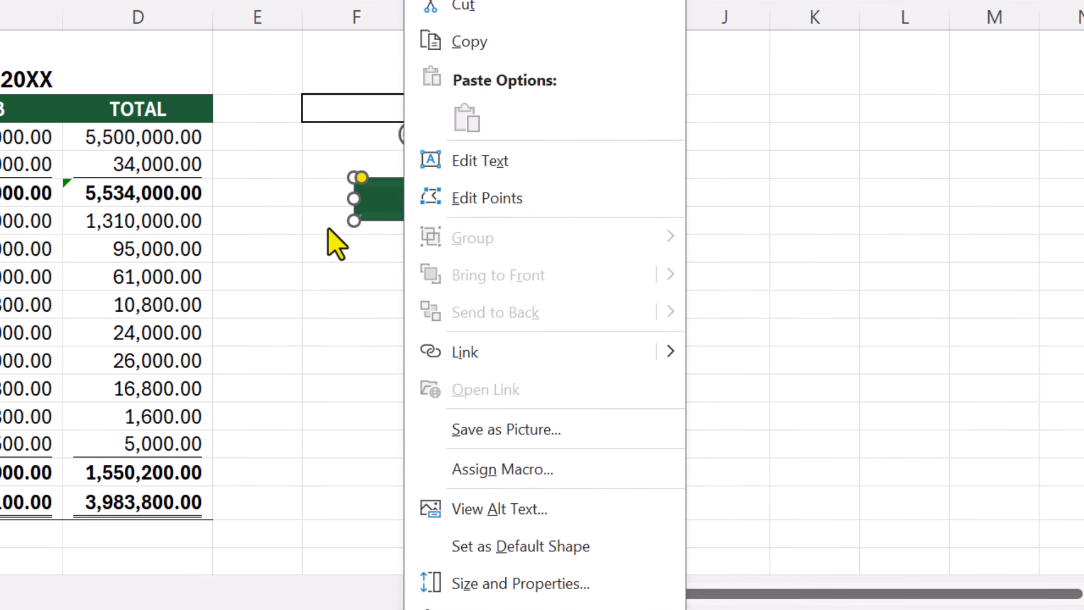
{"action": "key", "text": "Escape"}
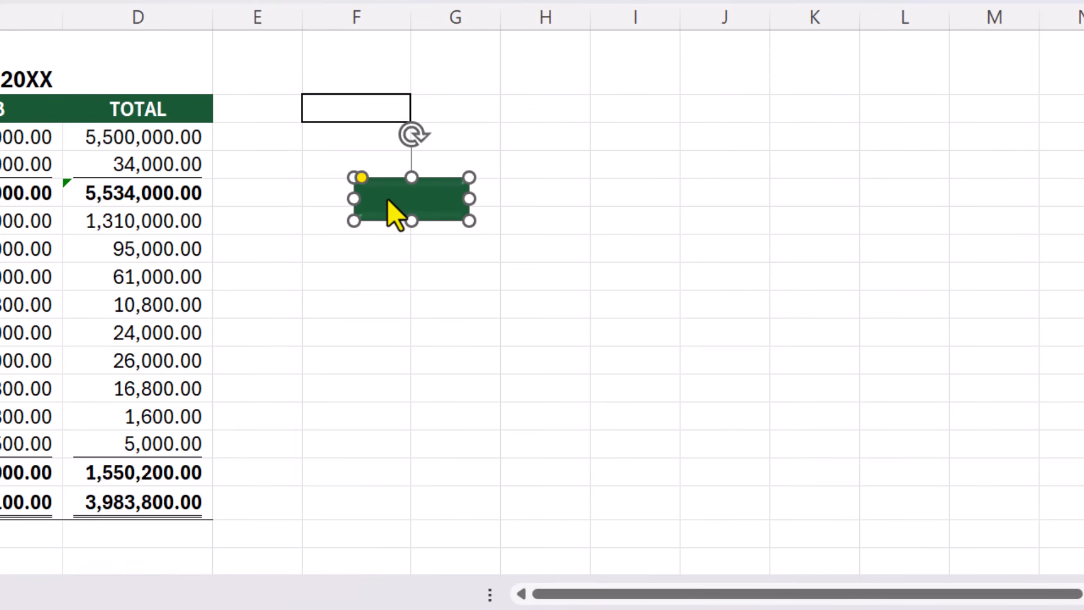
{"action": "left_click_drag", "start_coordinate": [389, 203], "coordinate": [493, 118]}
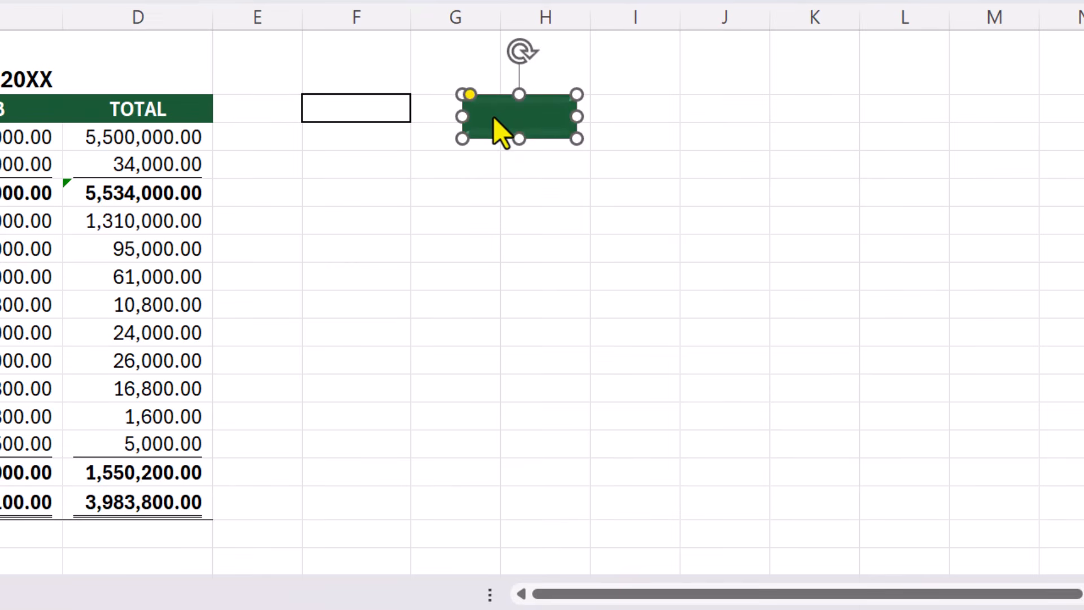
Step: Add the label Save to the rounded rectangle and centre it horizontally and vertically
{"action": "right_click", "coordinate": [506, 119]}
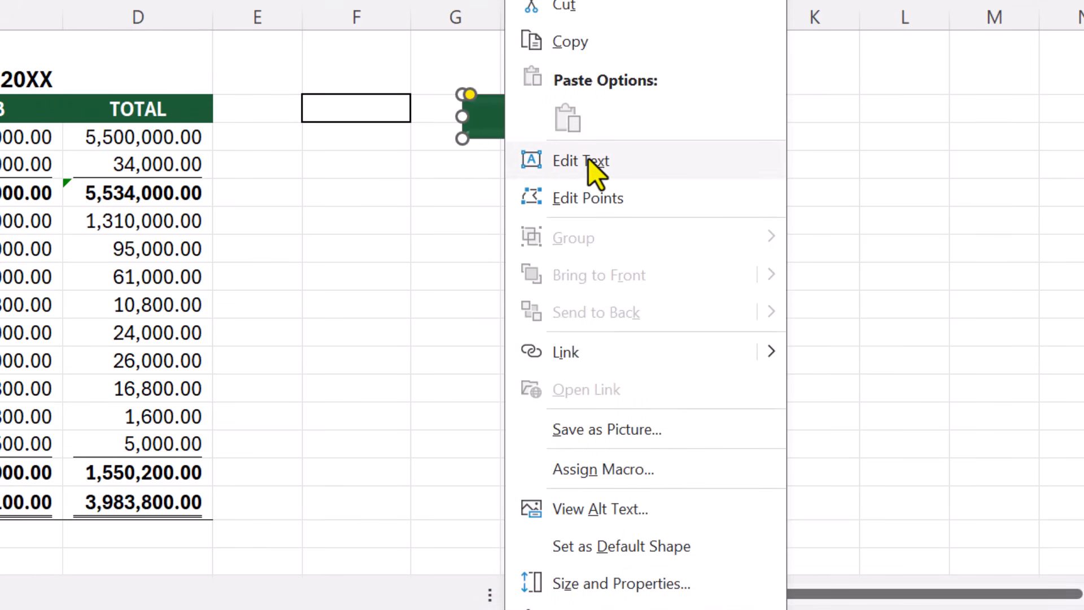
{"action": "left_click", "coordinate": [655, 163]}
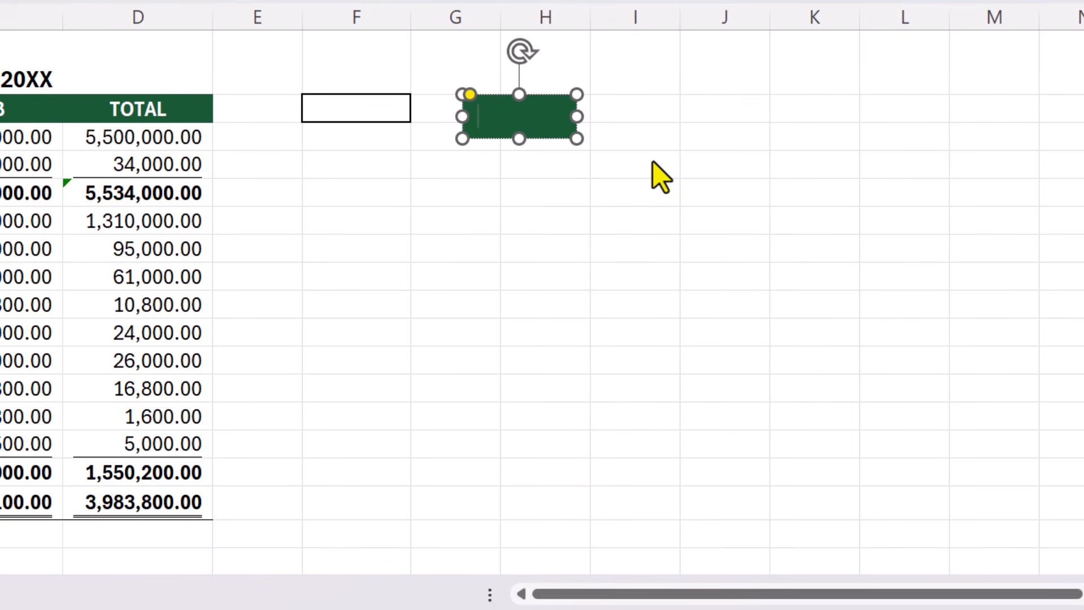
{"action": "type", "text": "Save"}
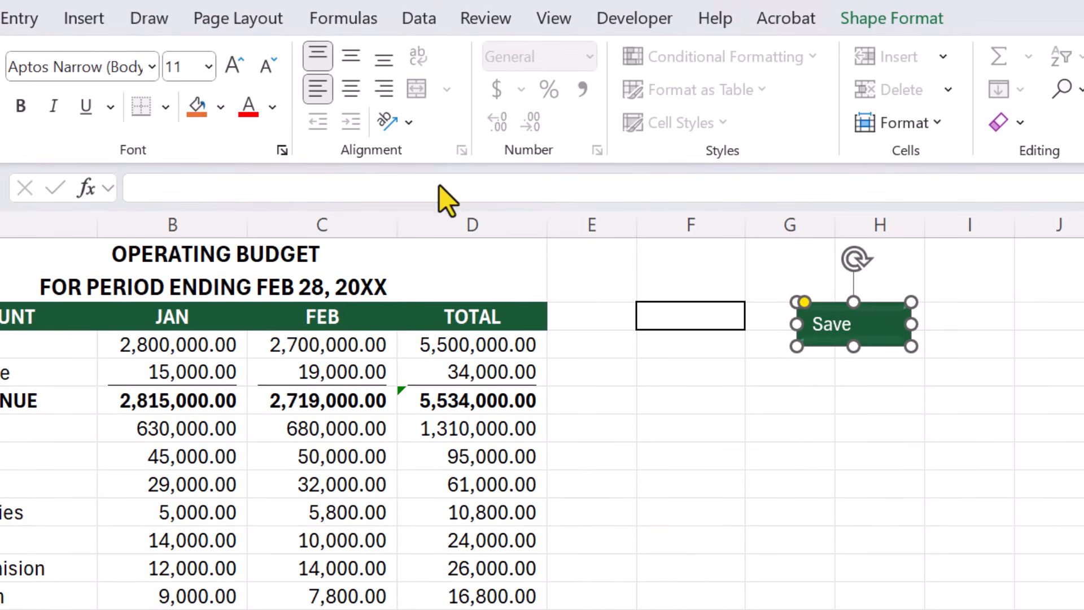
{"action": "left_click", "coordinate": [355, 57]}
{"action": "left_click", "coordinate": [354, 86]}
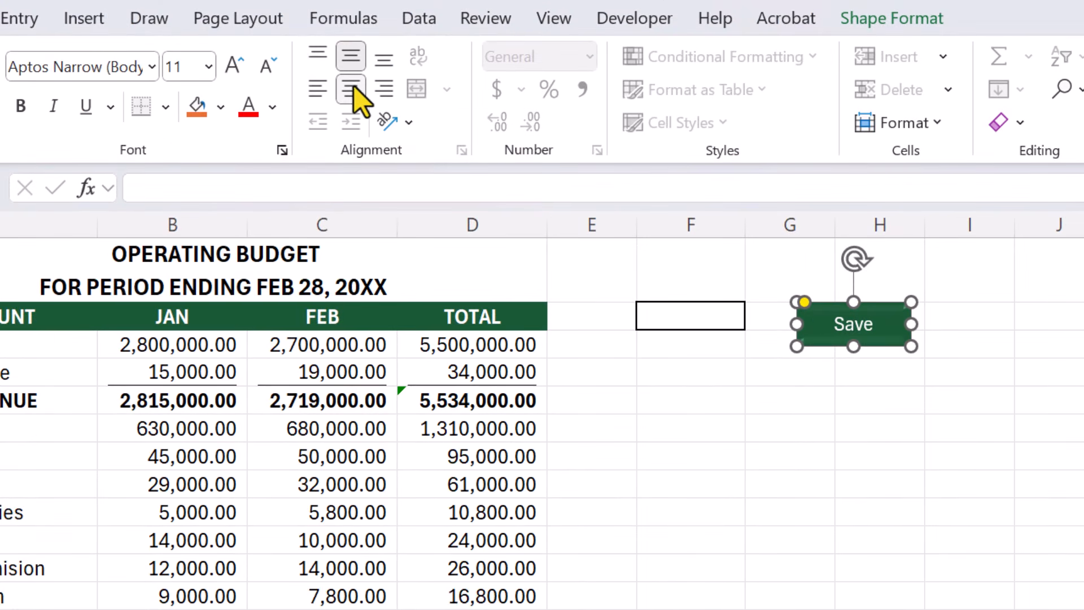
Step: Increase the Save label's font size to 18 and make it bold
{"action": "left_click", "coordinate": [238, 66]}
{"action": "left_click", "coordinate": [238, 66]}
{"action": "left_click", "coordinate": [237, 66]}
{"action": "left_click", "coordinate": [238, 66]}
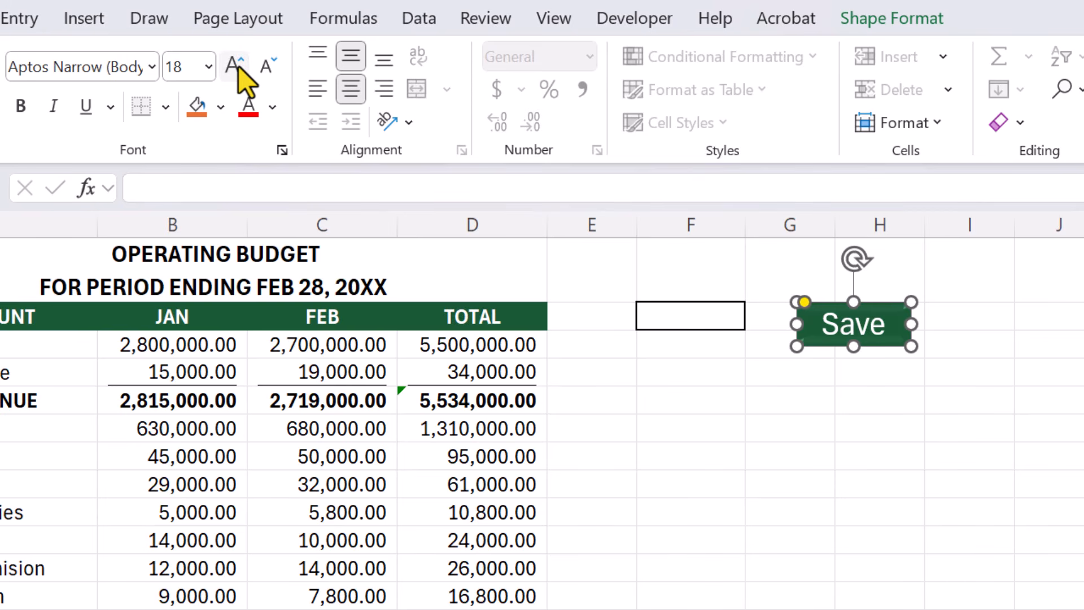
{"action": "left_click", "coordinate": [20, 106]}
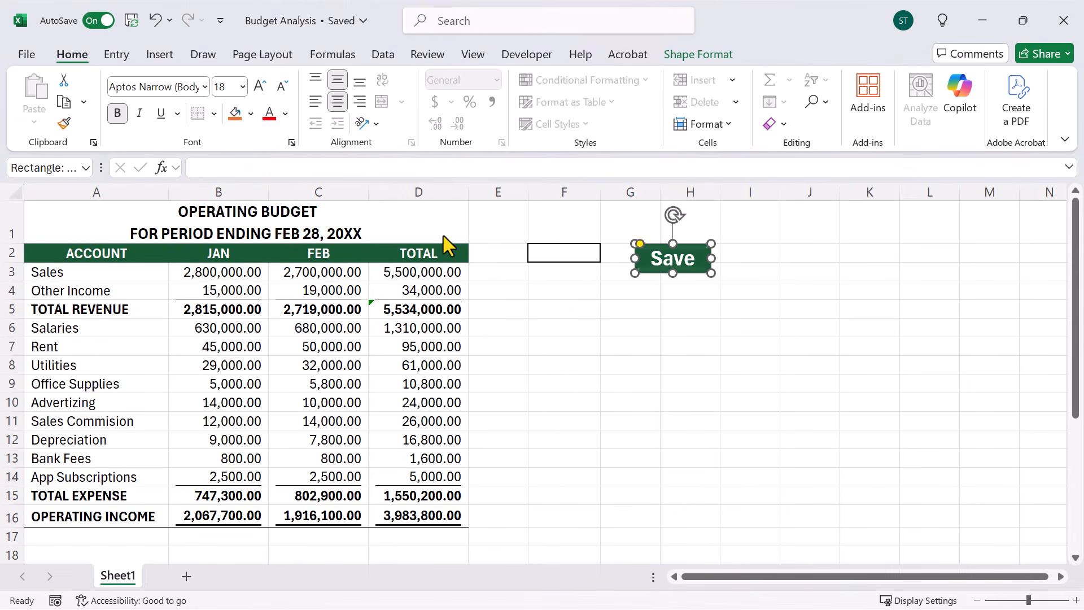
Step: Choose Scenario 2 from the dropdown in cell F2
{"action": "left_click", "coordinate": [569, 256]}
{"action": "left_click", "coordinate": [606, 255]}
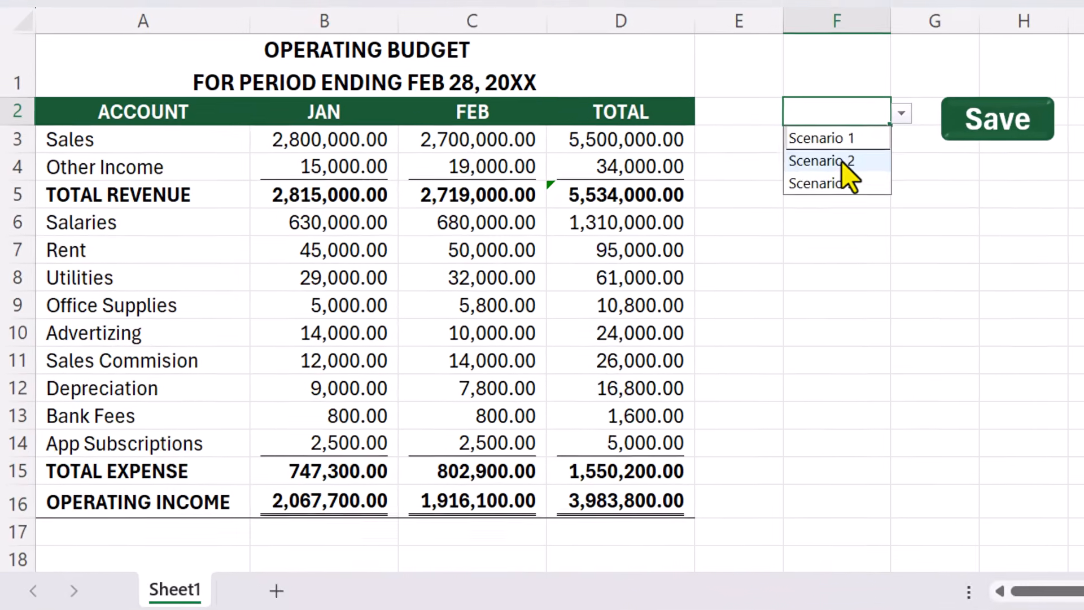
{"action": "left_click", "coordinate": [565, 281]}
Step: Set January Sales in B3 to 4000000 and save the change to Scenario 2 with the Save shape
{"action": "left_click", "coordinate": [381, 121]}
{"action": "double_click", "coordinate": [381, 122]}
{"action": "key", "text": "BackSpace"}
{"action": "key", "text": "BackSpace"}
{"action": "key", "text": "BackSpace"}
{"action": "key", "text": "BackSpace"}
{"action": "key", "text": "BackSpace"}
{"action": "key", "text": "BackSpace"}
{"action": "key", "text": "BackSpace"}
{"action": "type", "text": "4000000"}
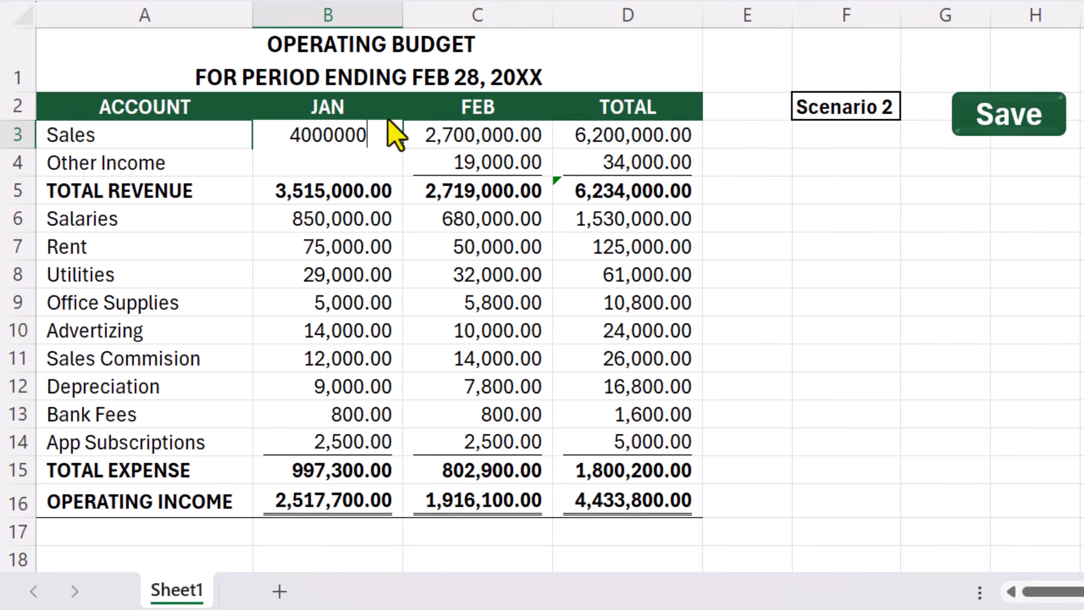
{"action": "left_click", "coordinate": [1007, 134]}
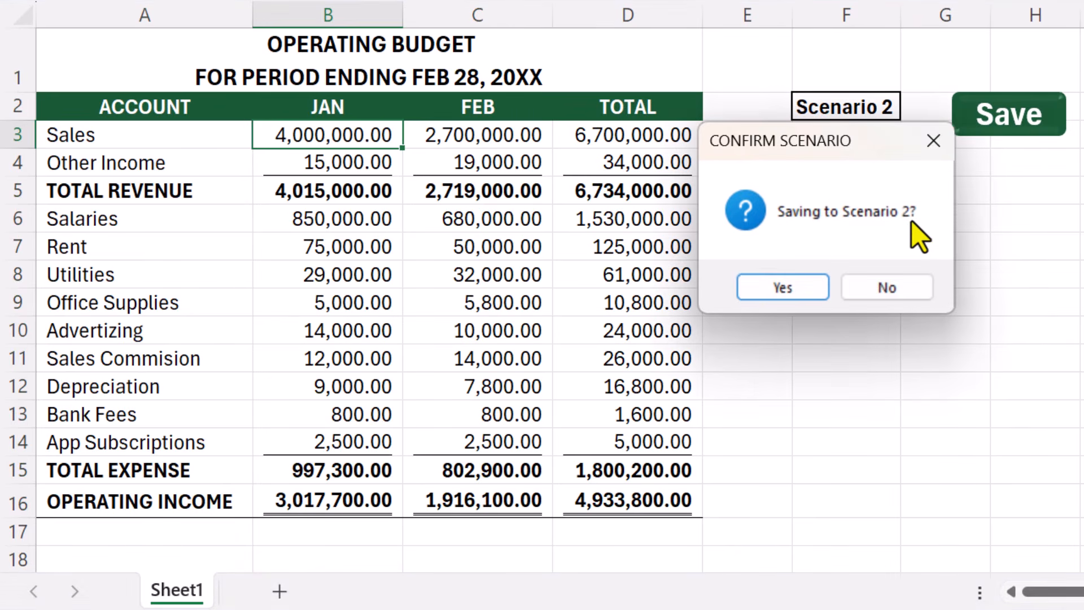
{"action": "left_click", "coordinate": [763, 293]}
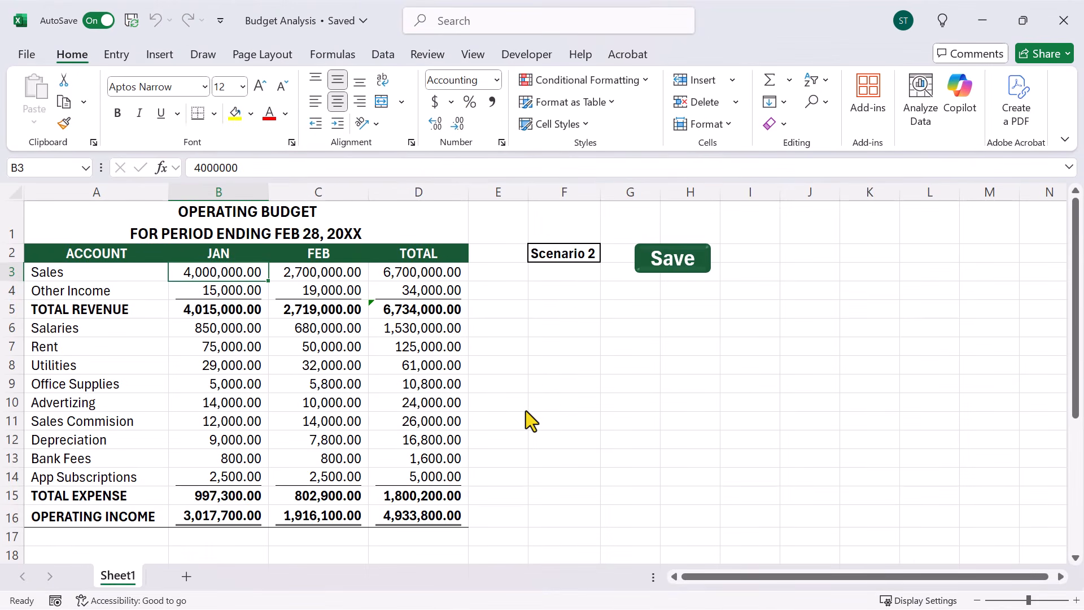